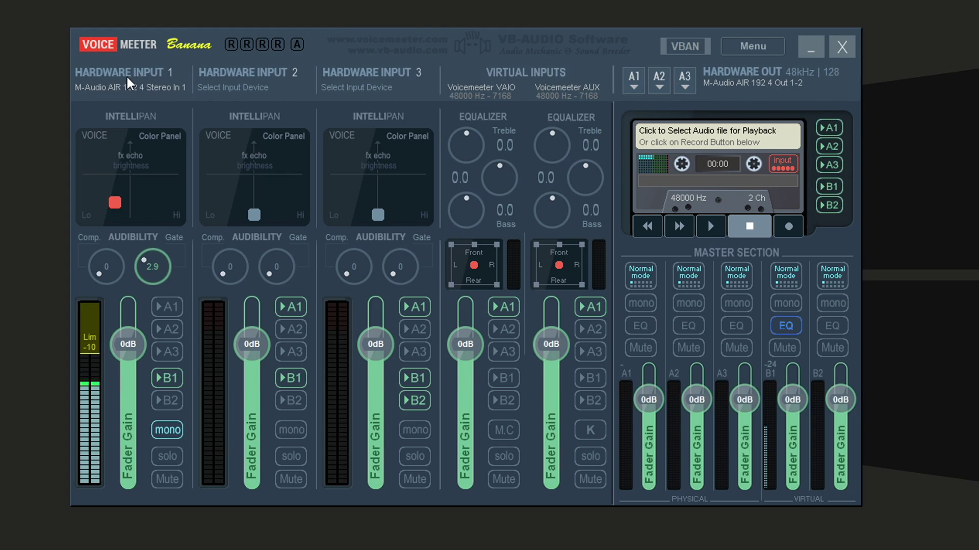
Set the Hardware Input 1 device to WDM: Line 1/2 (M-Audio AIR 192 4).
click(114, 86)
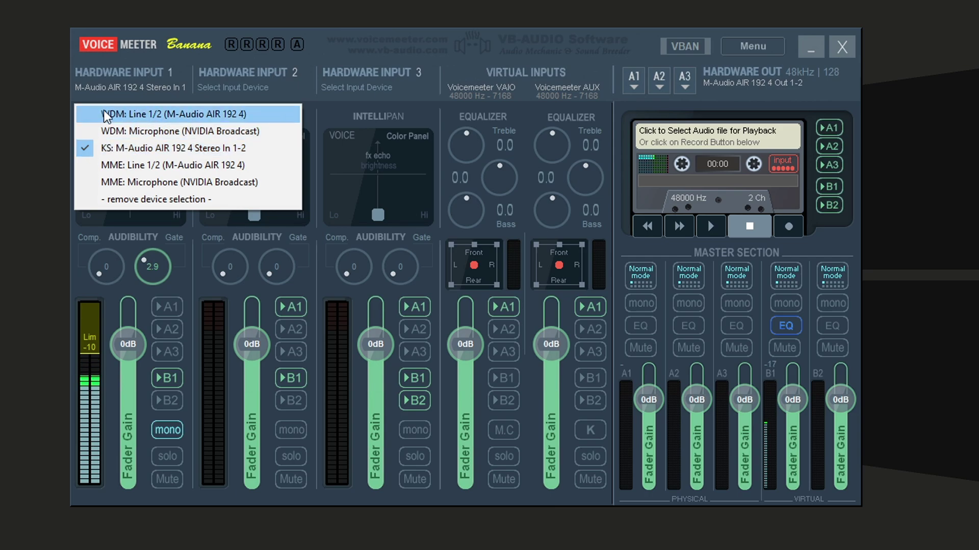
click(121, 114)
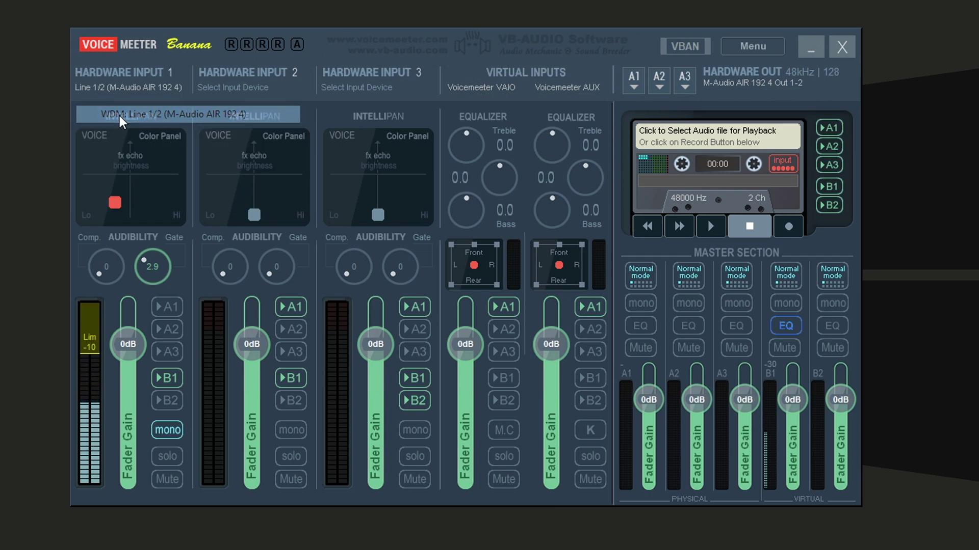
click(167, 305)
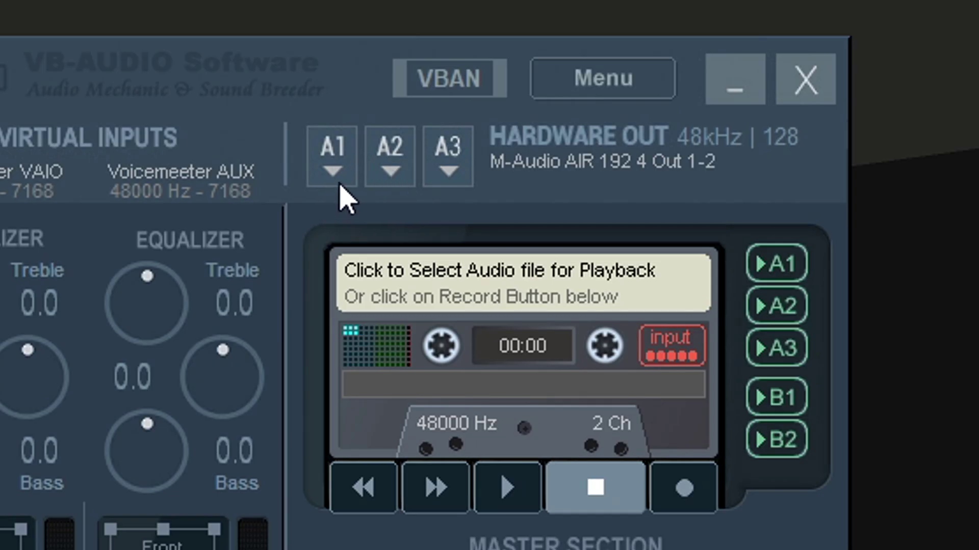
Review the available devices for hardware output A1 and leave the selection as it is.
click(636, 84)
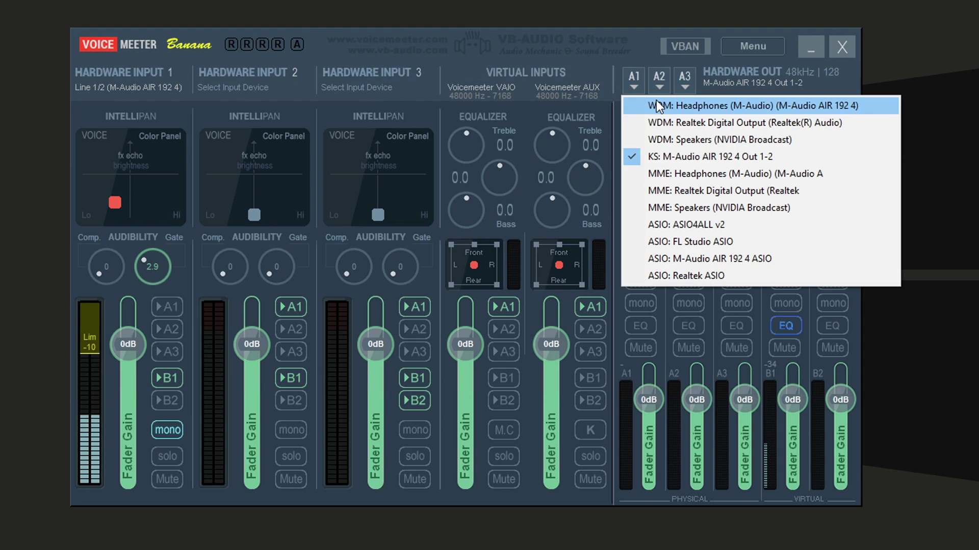
click(622, 80)
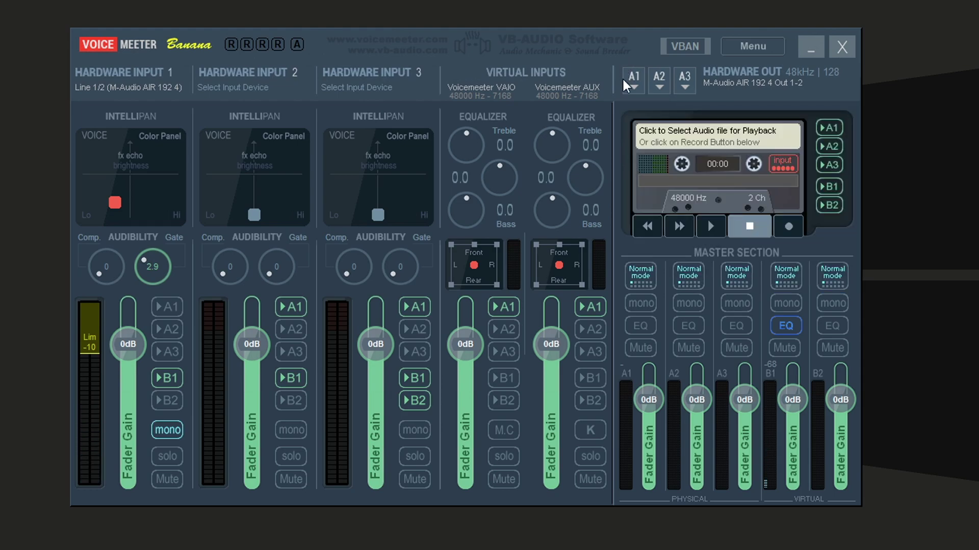
click(168, 306)
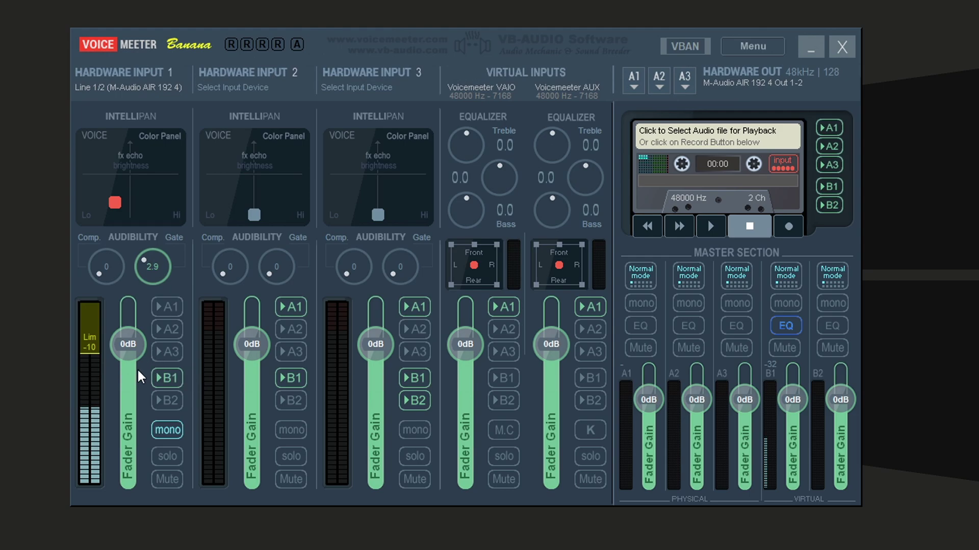
Adjust the voice point on Hardware Input 1's Intellipan Color Panel slightly towards Lo from the centre.
drag(117, 200, 116, 197)
double_click(117, 197)
mouse_move(131, 213)
mouse_down()
mouse_move(118, 194)
mouse_move(130, 215)
mouse_up()
double_click(118, 191)
drag(131, 212, 117, 194)
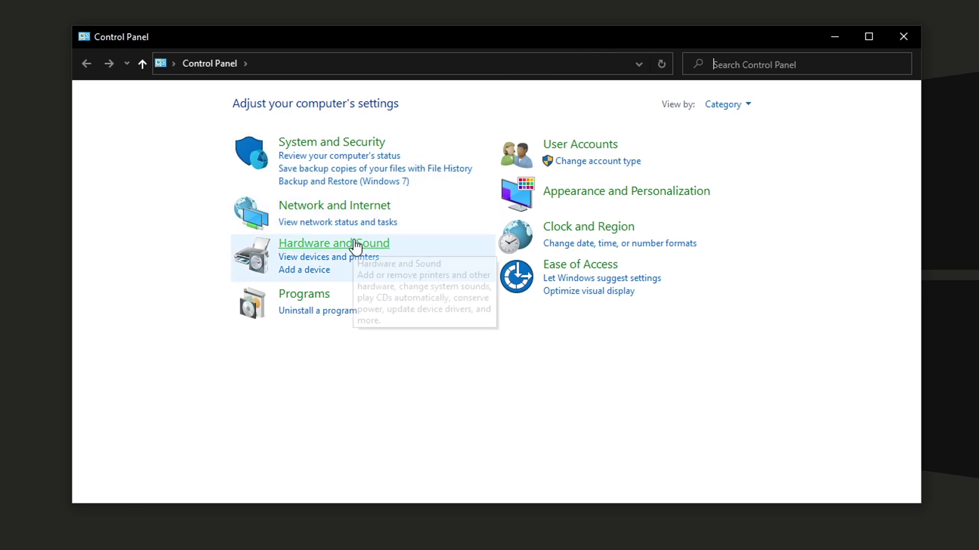
Open the audio device management under Hardware and Sound, show disabled playback devices and select VoiceMeeter Aux Input.
click(339, 242)
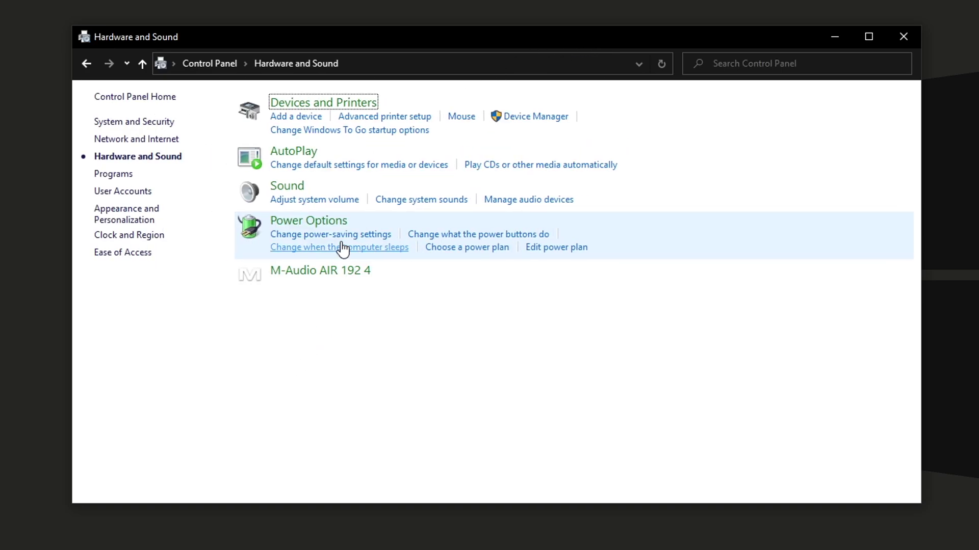
click(497, 201)
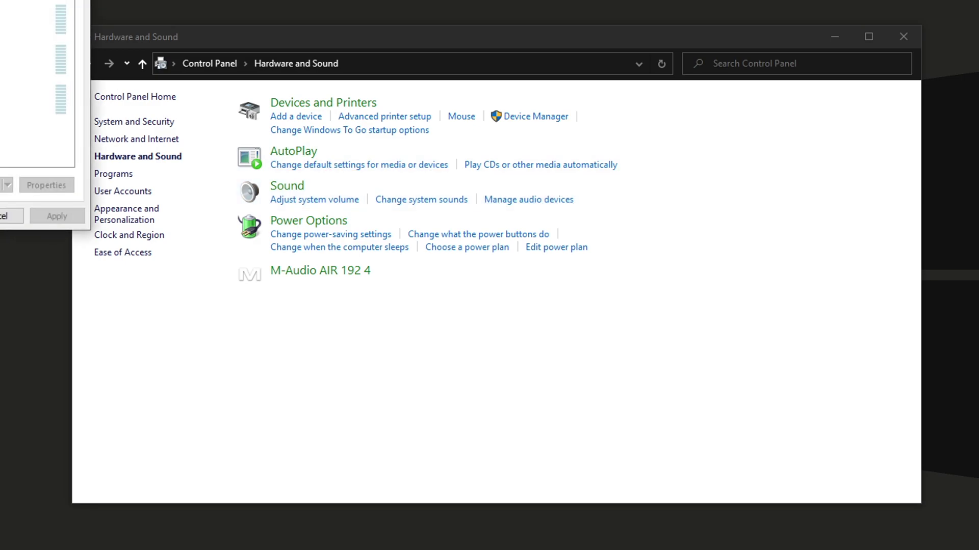
right_click(260, 249)
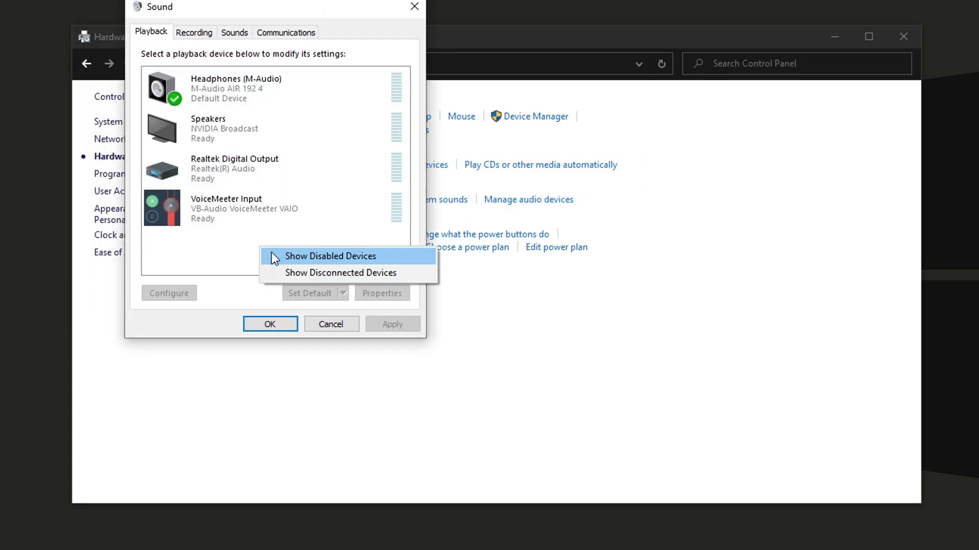
click(312, 256)
scroll(275, 204, down, 3)
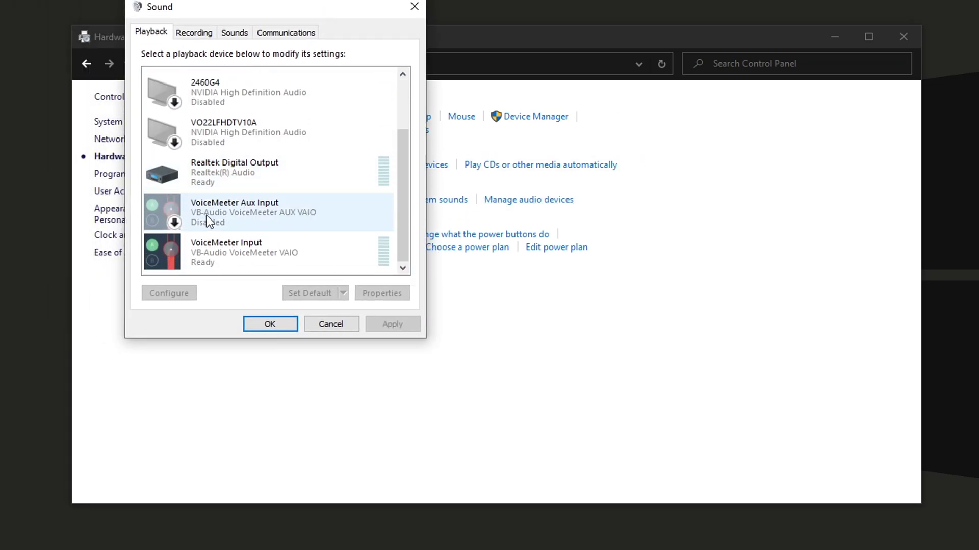
click(271, 209)
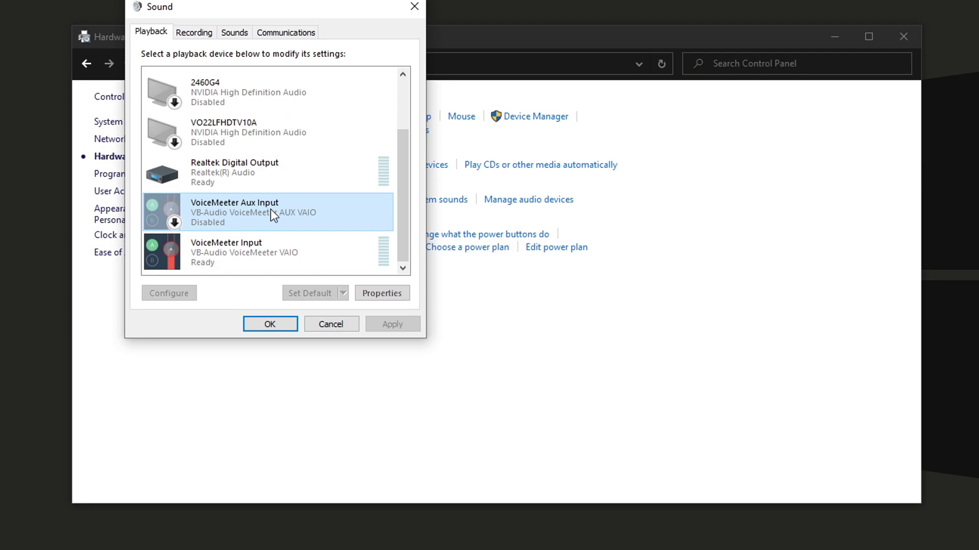
Select VoiceMeeter Aux Output among the recording devices and hide the disabled devices again.
click(185, 33)
click(240, 226)
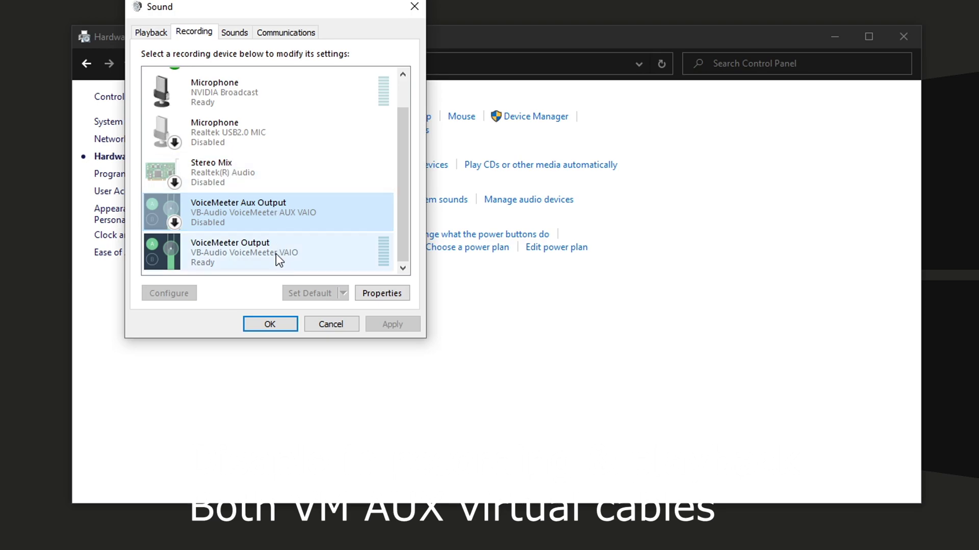
right_click(273, 202)
click(321, 267)
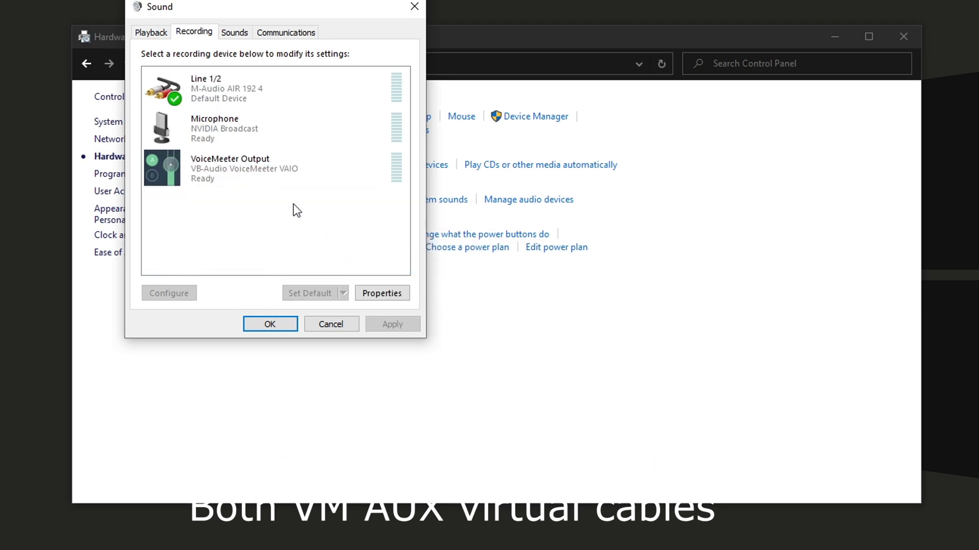
Check the VoiceMeeter Output recording device and the VoiceMeeter Input playback device in the Sound settings.
click(255, 157)
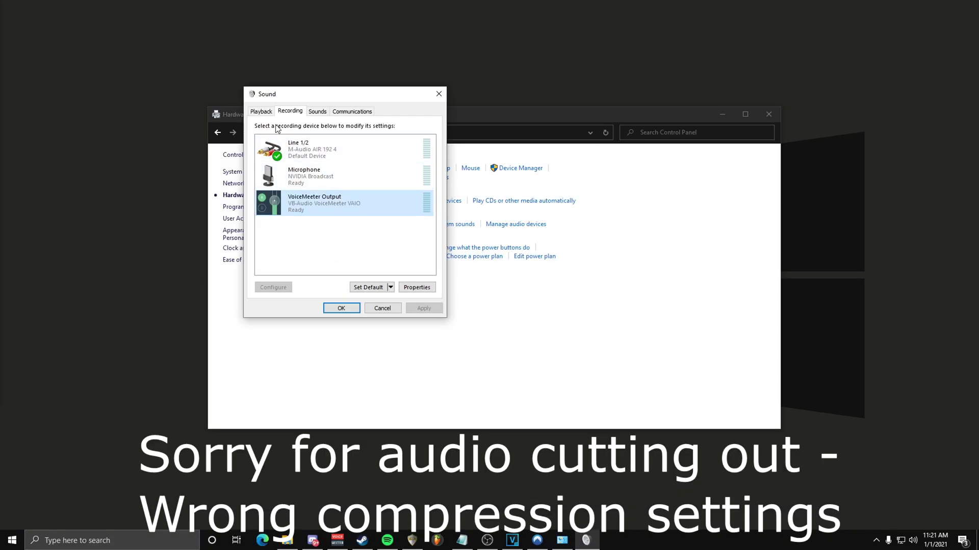
click(261, 111)
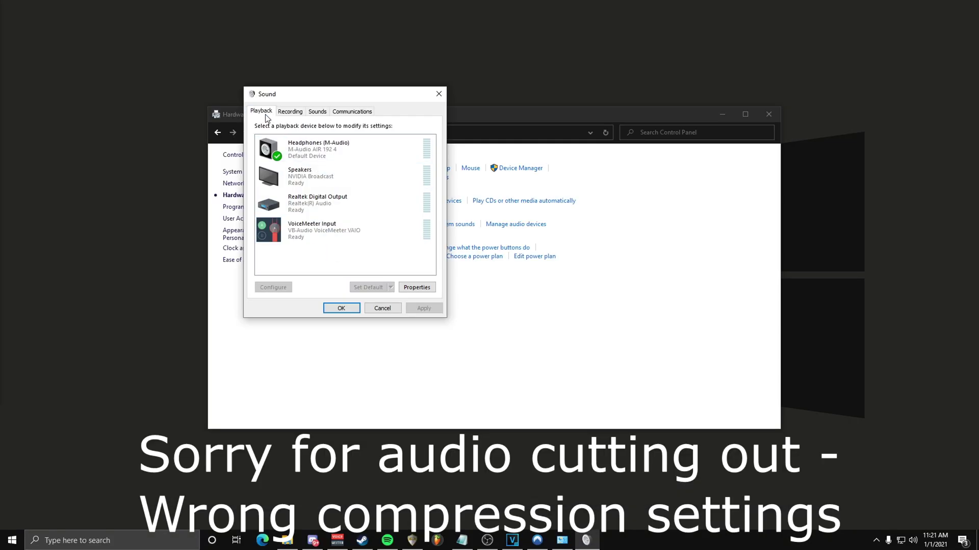
click(359, 237)
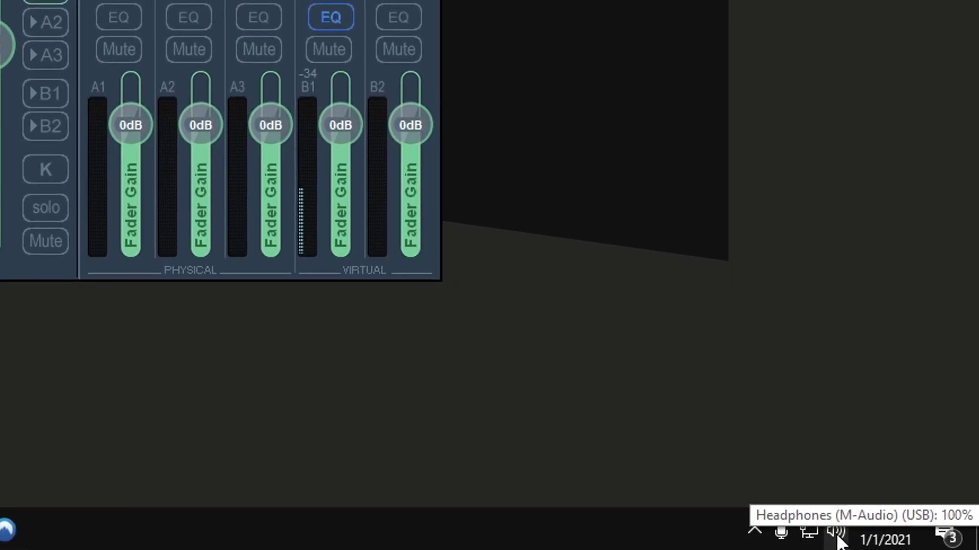
Select VoiceMeeter Input (VB-Audio VoiceMeeter VAIO) as the Windows playback device and close NVIDIA Broadcast.
click(764, 524)
click(882, 493)
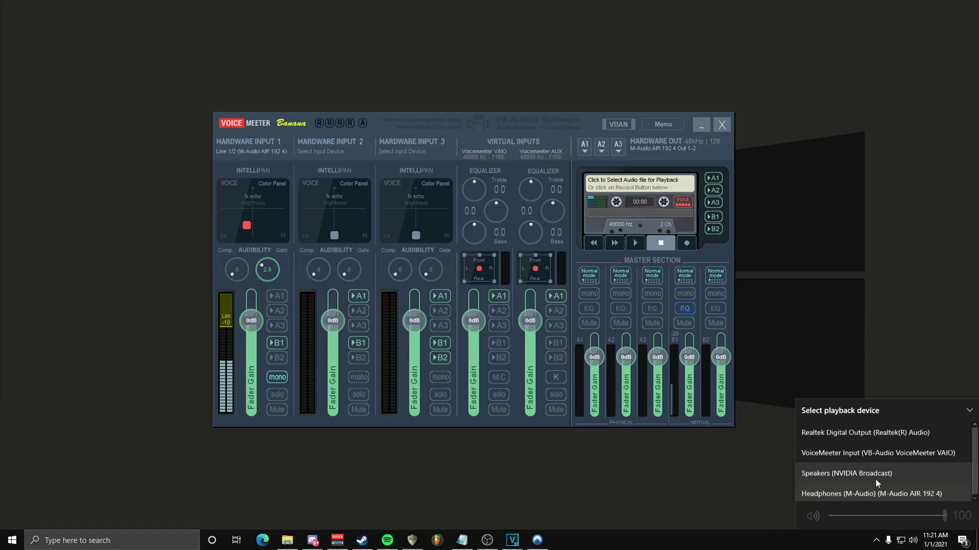
click(873, 452)
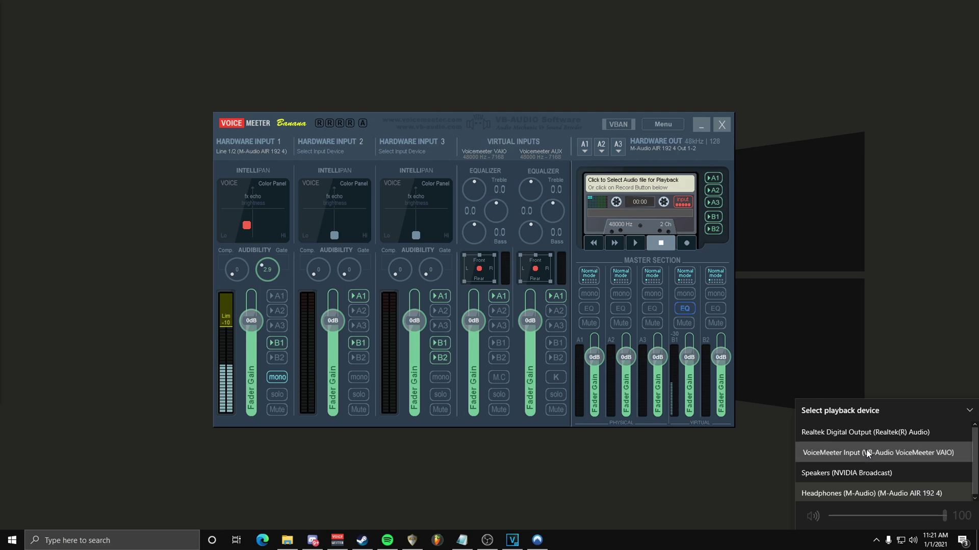
click(756, 454)
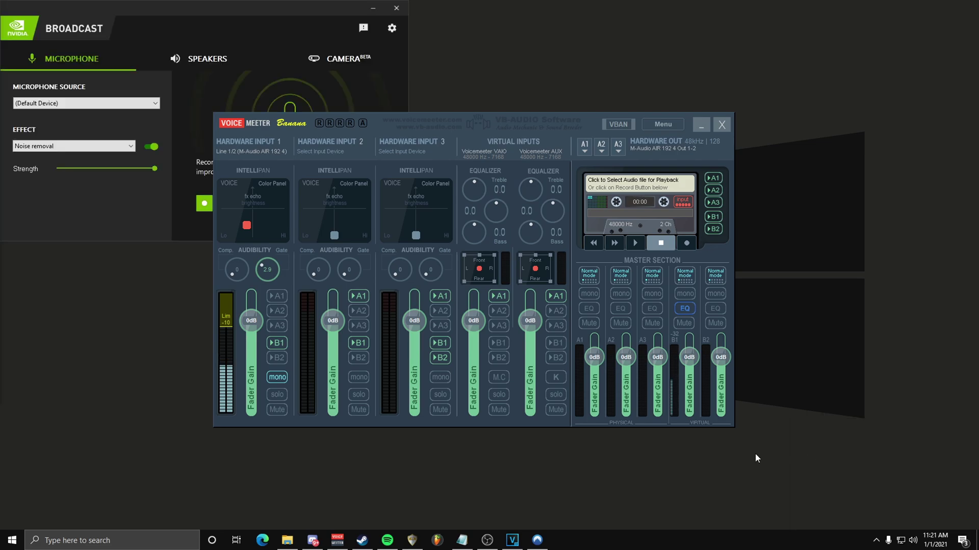
click(396, 7)
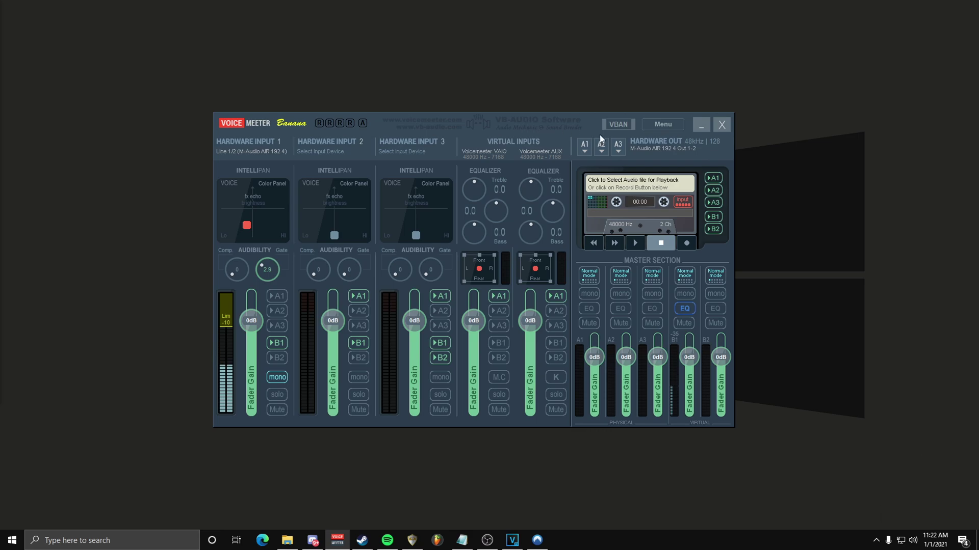
Look over the hardware output A1 device list again without selecting anything.
click(584, 147)
click(553, 123)
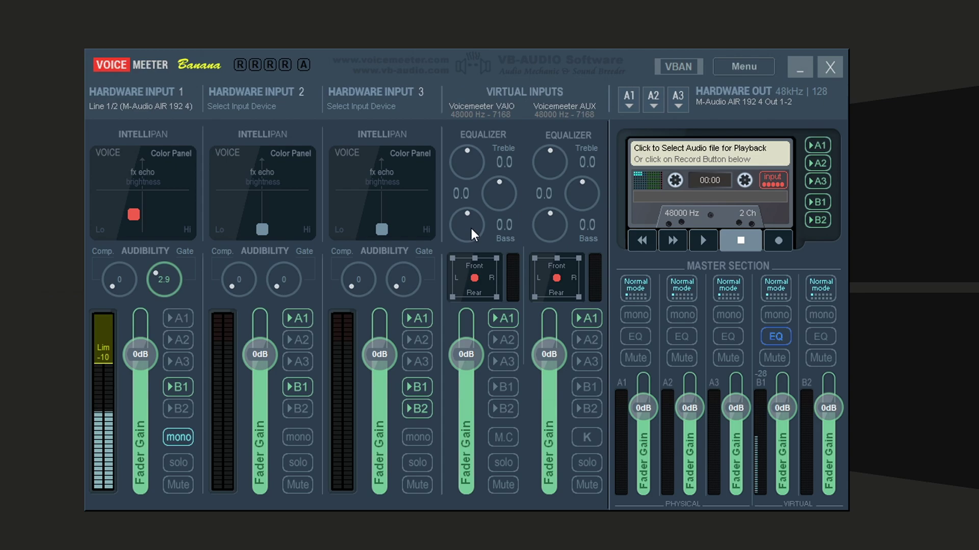
Try the bass, treble and surround pan controls of the Voicemeeter VAIO virtual input and reset the equalizer to 0.0.
mouse_move(471, 227)
mouse_down()
mouse_move(472, 209)
mouse_move(458, 224)
mouse_up()
drag(475, 161, 475, 188)
mouse_move(466, 225)
mouse_down()
mouse_move(457, 241)
mouse_move(467, 231)
mouse_up()
double_click(467, 212)
double_click(463, 171)
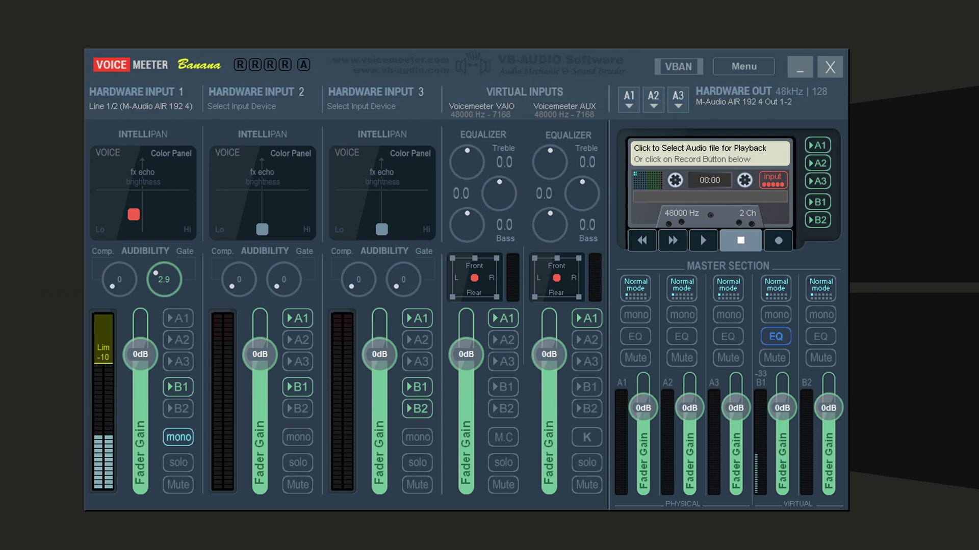
mouse_move(474, 279)
mouse_down()
mouse_move(463, 277)
mouse_move(490, 281)
mouse_move(475, 278)
mouse_move(479, 259)
mouse_move(473, 276)
mouse_up()
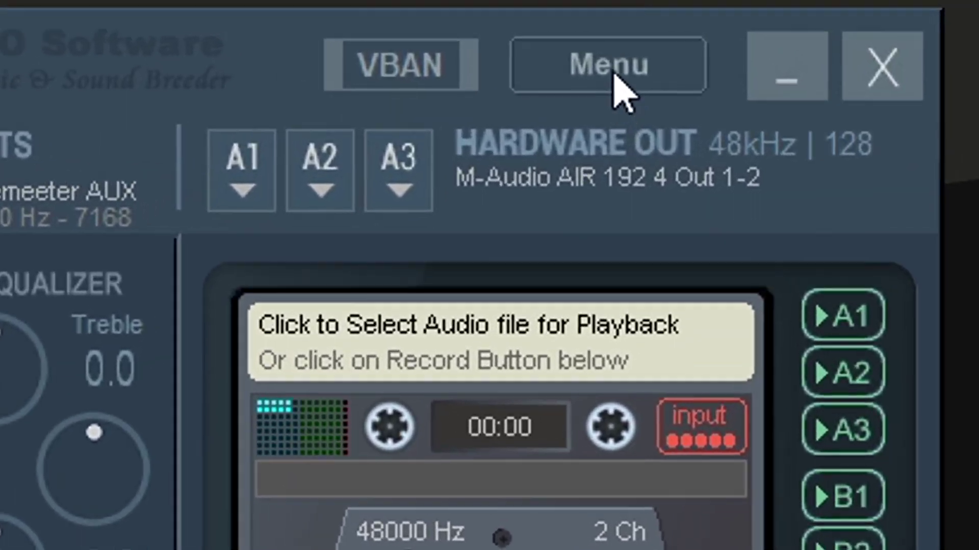
Open the system settings and set Buffering MME to 480 samples, the lowest option.
click(719, 47)
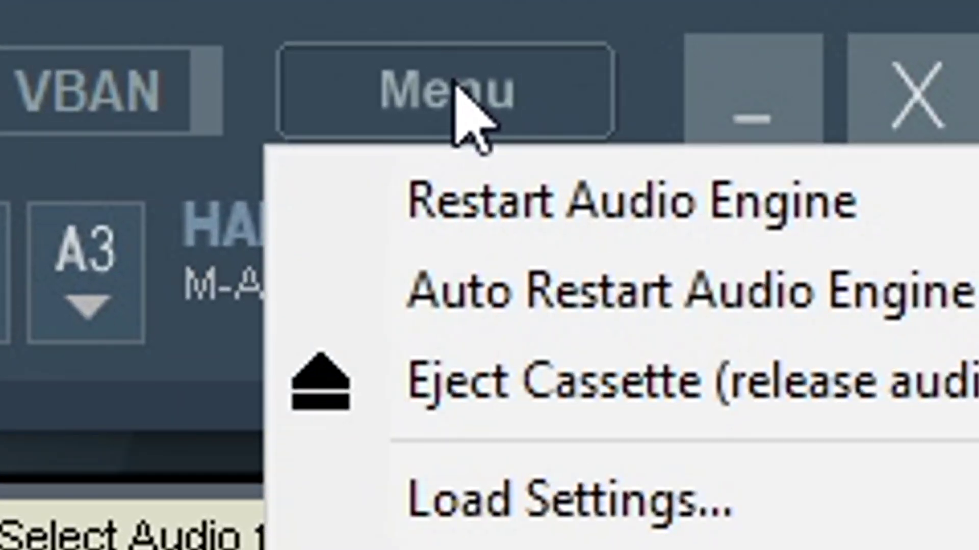
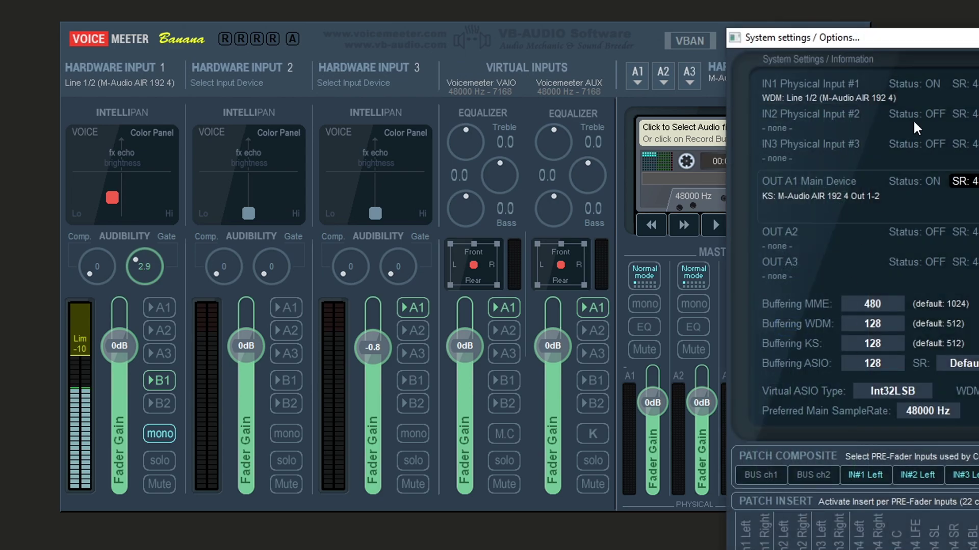
drag(946, 35, 533, 40)
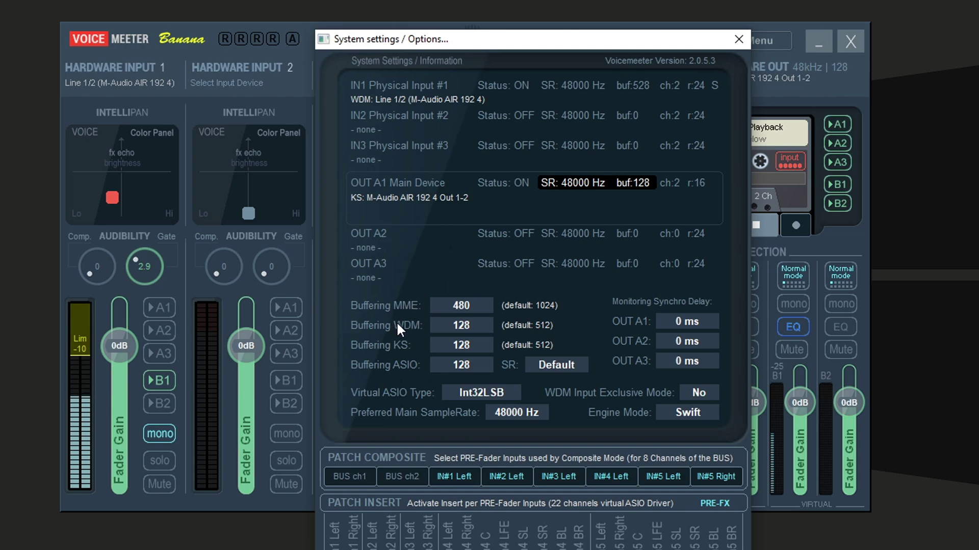
click(461, 307)
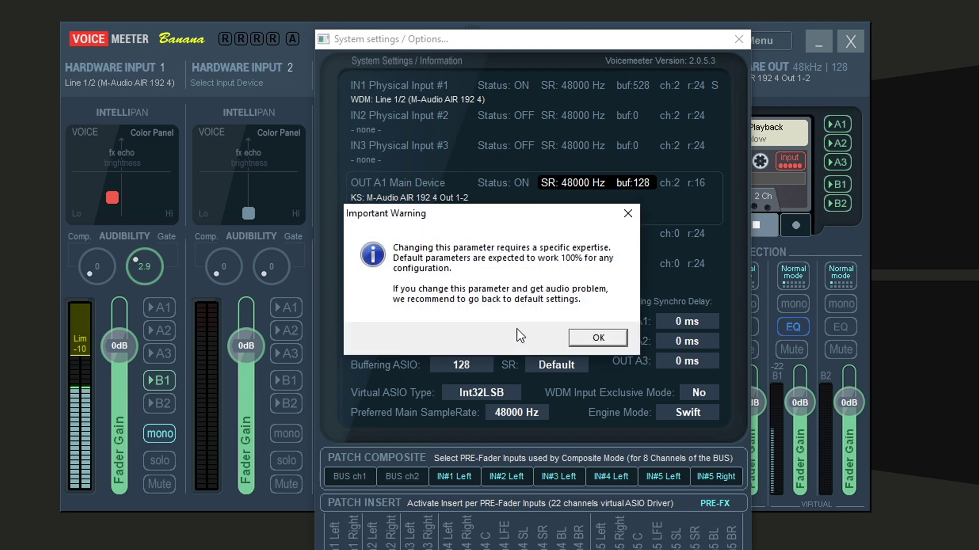
click(596, 337)
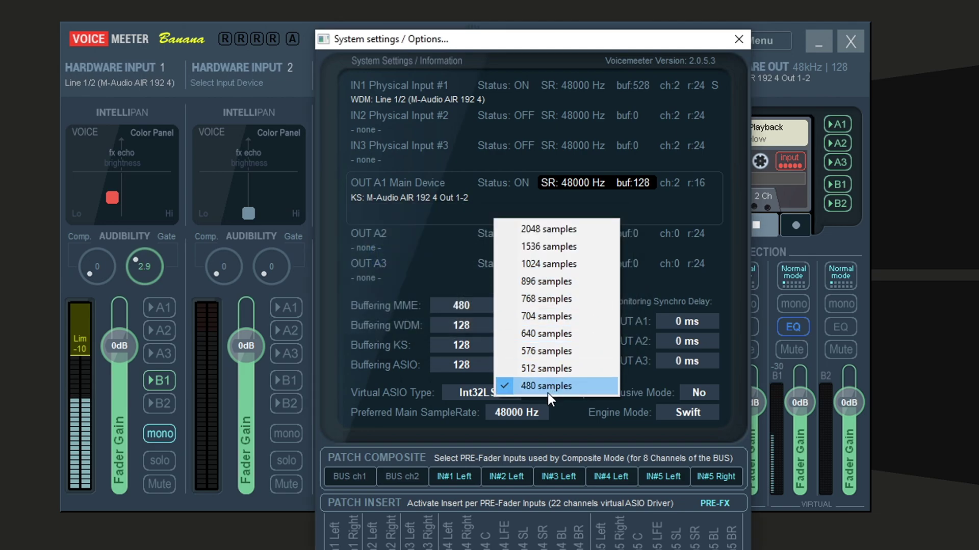
click(441, 275)
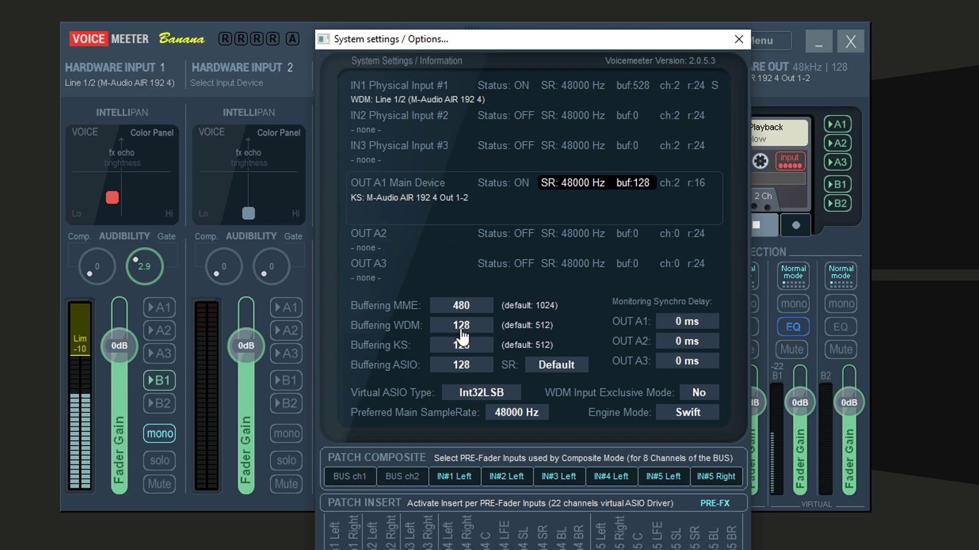
click(467, 306)
click(601, 334)
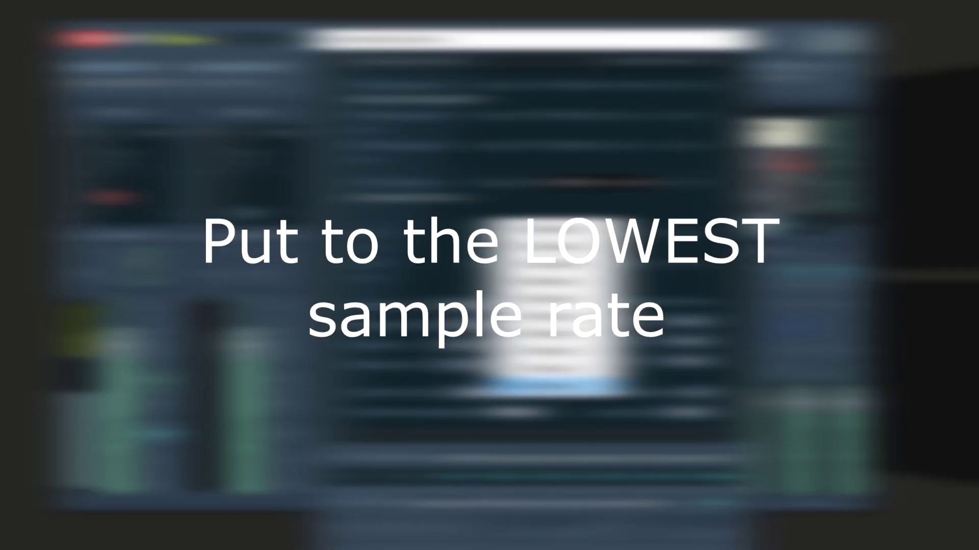
click(556, 389)
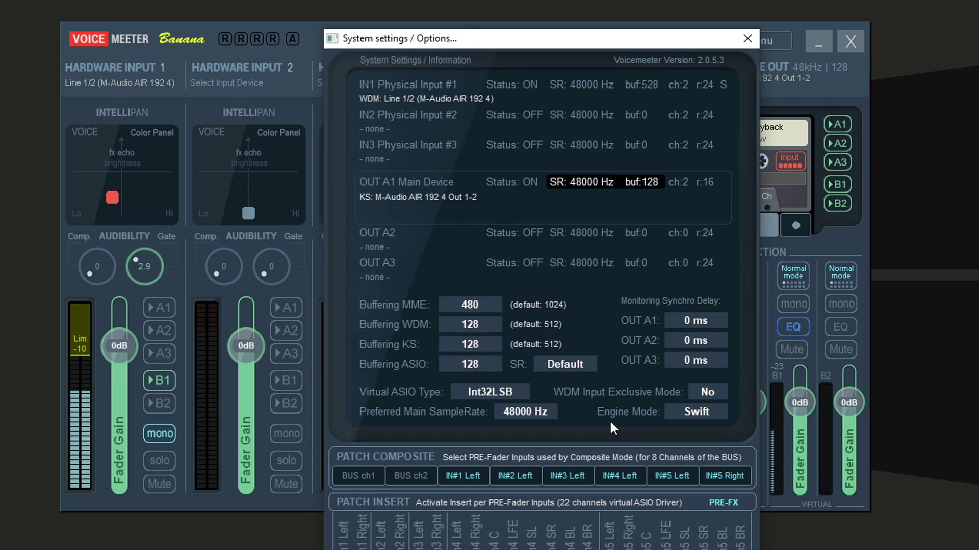
Set the Engine Mode to swift and close the system settings.
click(678, 412)
click(611, 341)
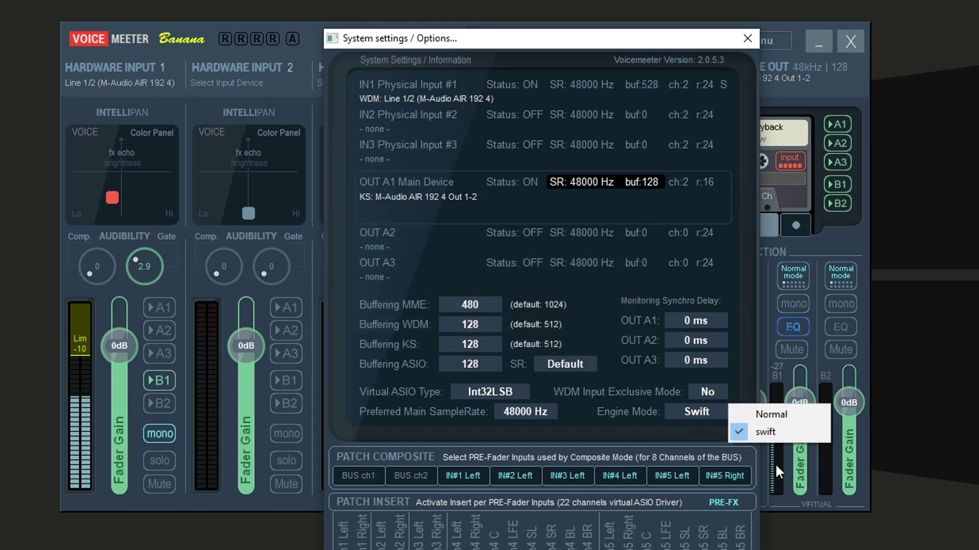
click(780, 441)
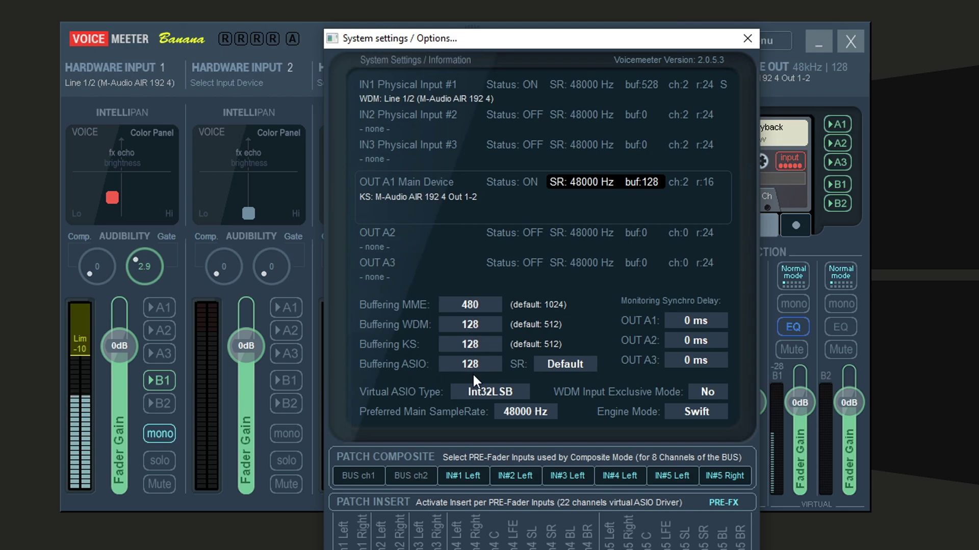
click(747, 38)
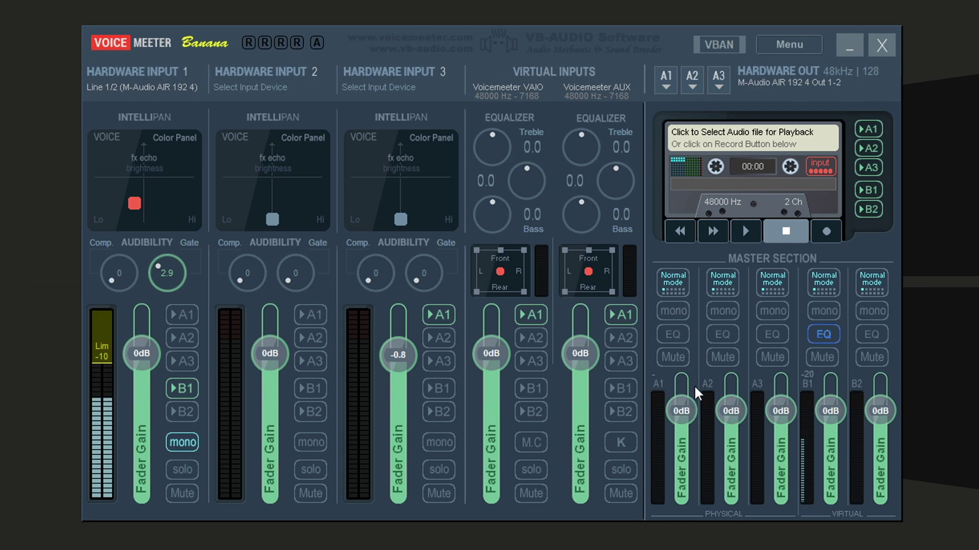
Look over the available devices for hardware output A1 and keep the current selection.
click(669, 77)
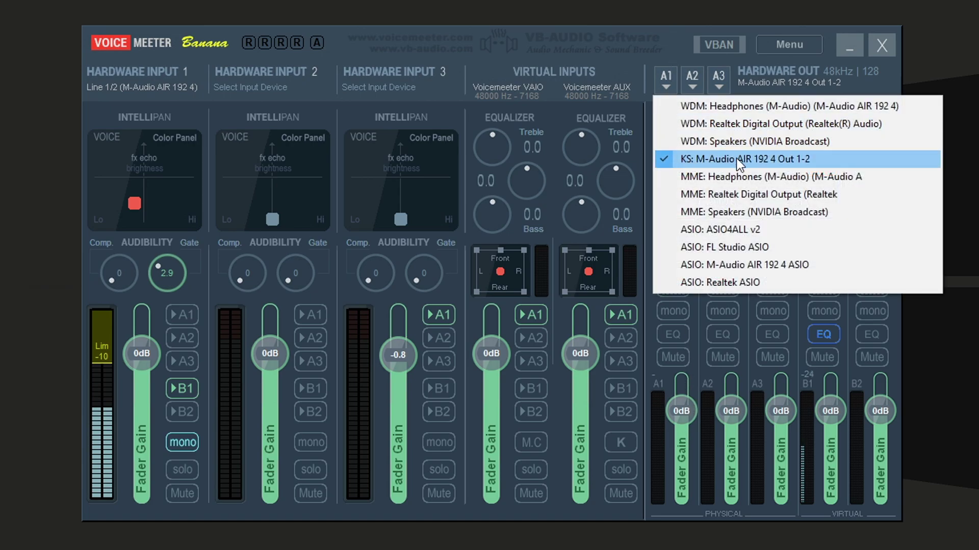
click(625, 51)
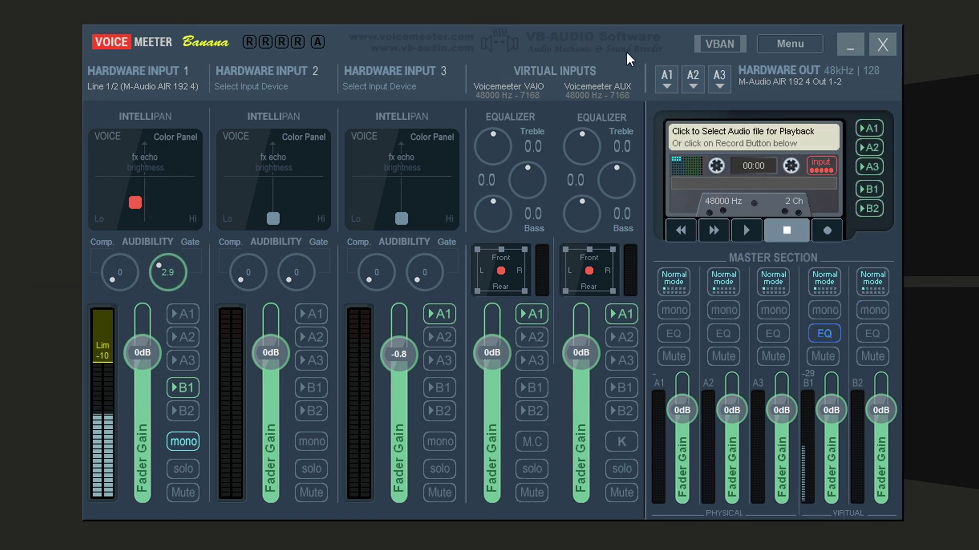
Open the equalizer of physical bus A1 and move its window so all six bands can be edited.
right_click(677, 333)
drag(853, 182, 367, 95)
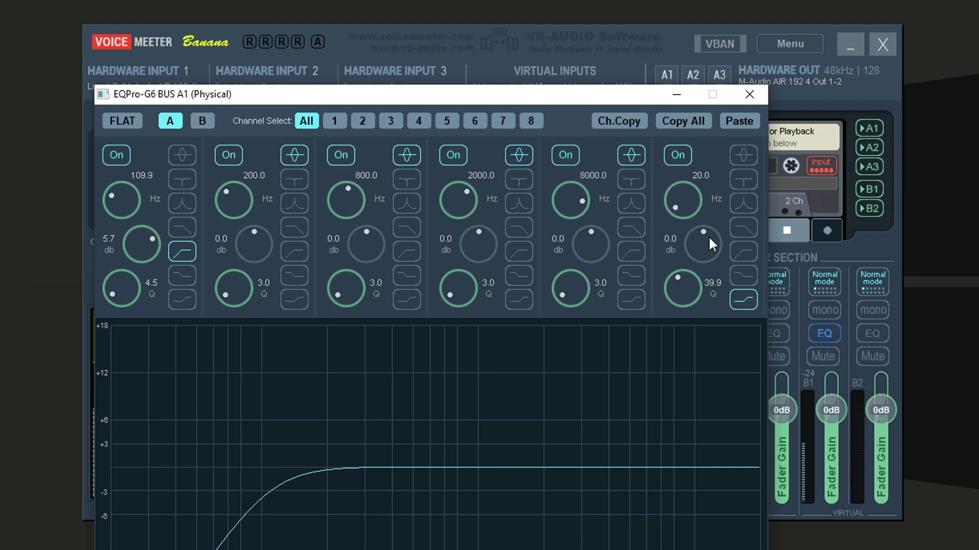
drag(634, 95, 566, 111)
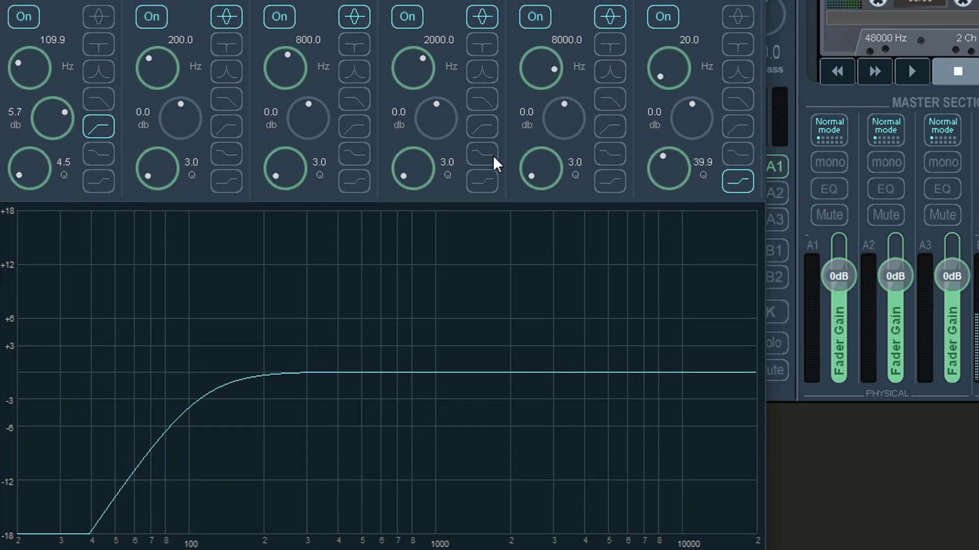
Try bus A1 equalizer gains of 8.1 dB at 200 Hz, -9.0 dB at 800 Hz, -8.5 dB at 2000 Hz and 6.2 dB at 8000 Hz.
drag(410, 261, 407, 339)
drag(563, 119, 564, 57)
drag(308, 119, 309, 193)
drag(205, 124, 204, 37)
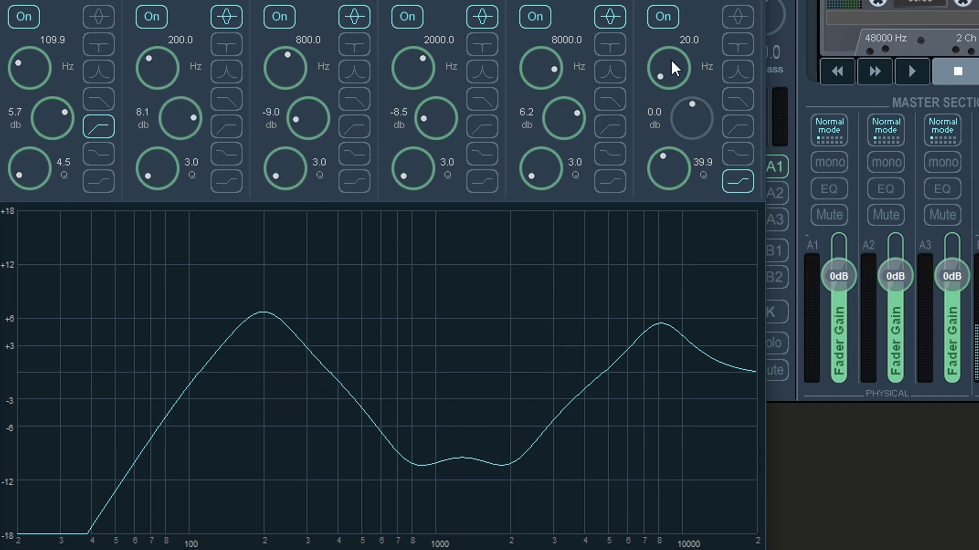
Reset the gains of the first five bus A1 equalizer bands to 0.0 dB.
double_click(547, 121)
double_click(430, 122)
double_click(296, 120)
double_click(153, 119)
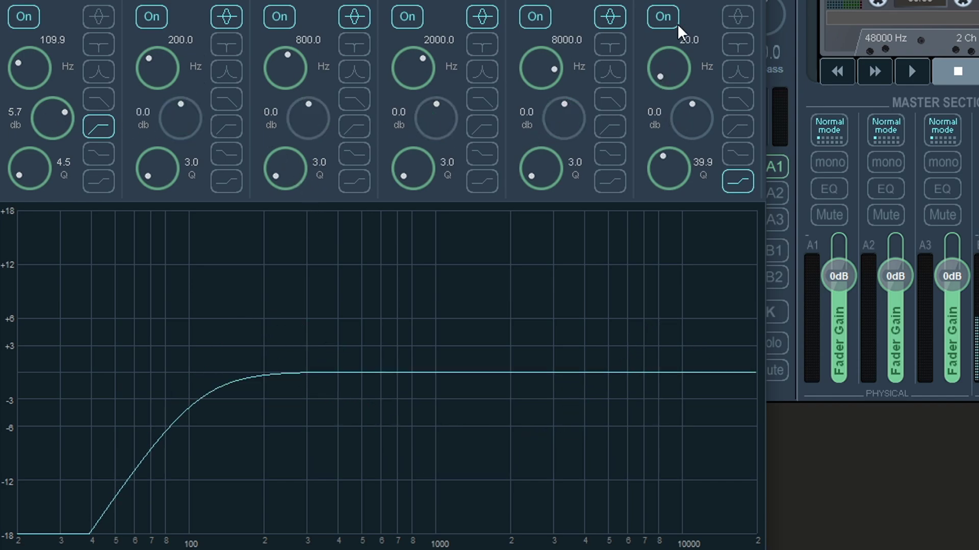
double_click(57, 113)
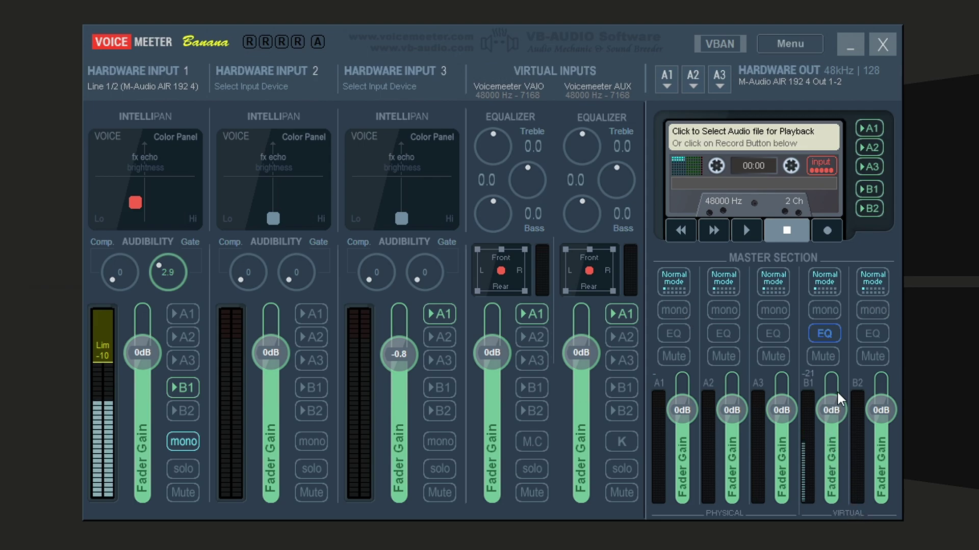
Examine the equalizer bands and low-cut curve of virtual bus B1, viewing the equalizer twice and closing it.
right_click(827, 333)
drag(692, 204, 176, 171)
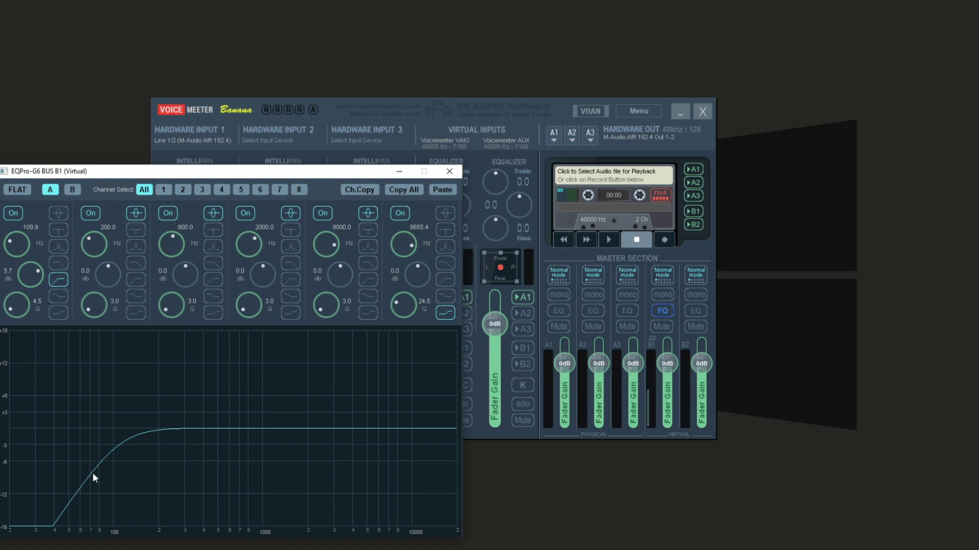
click(432, 160)
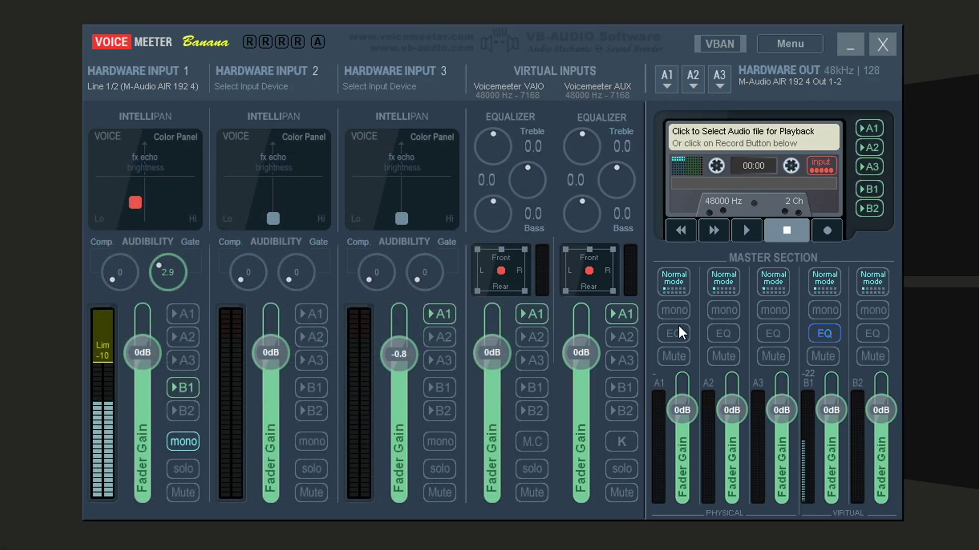
right_click(827, 334)
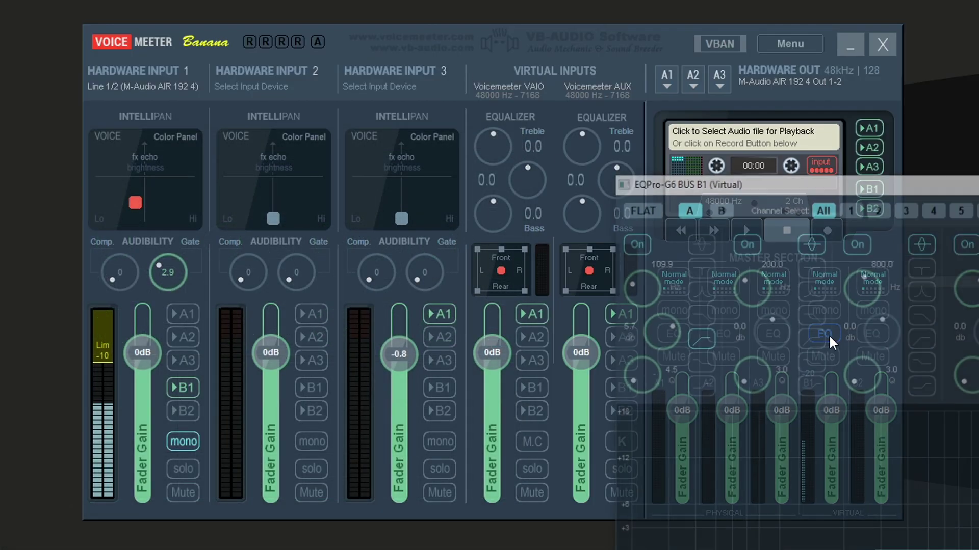
drag(708, 178, 619, 126)
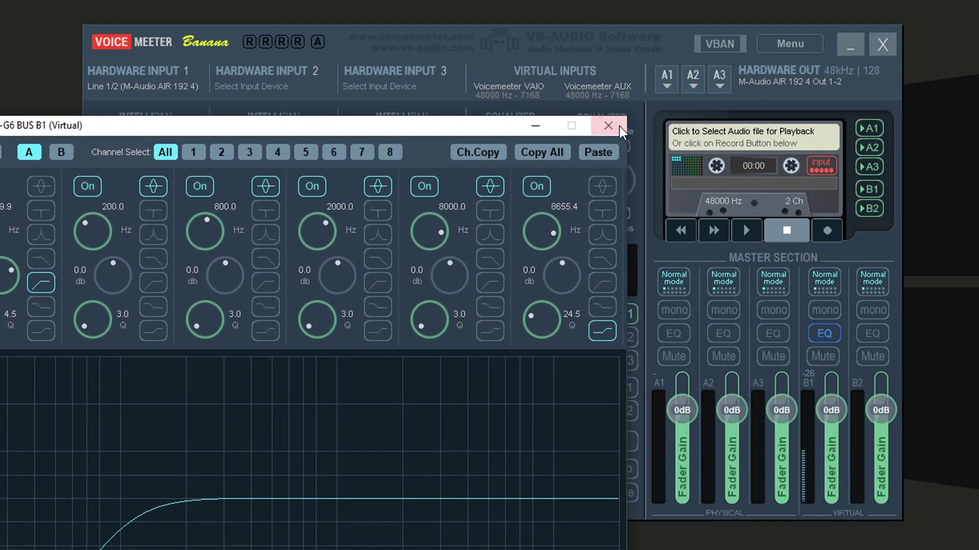
click(693, 347)
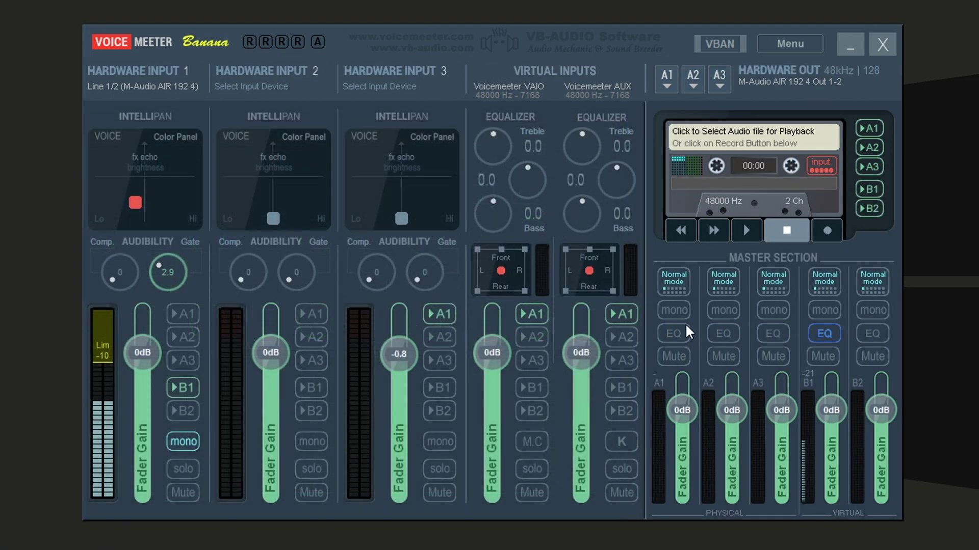
Examine the physical bus A1 equalizer, including its copy and paste options, and close it.
right_click(680, 337)
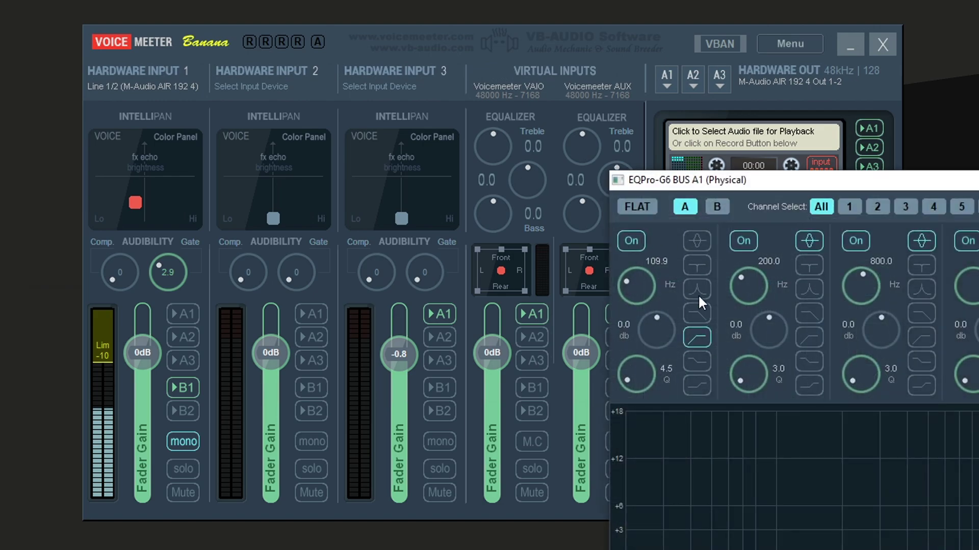
drag(832, 176, 211, 114)
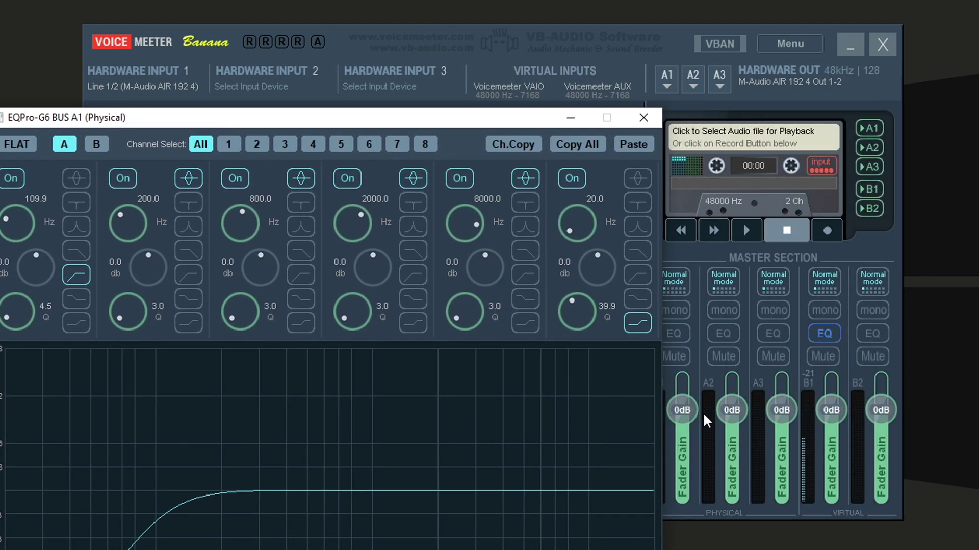
drag(538, 124, 381, 490)
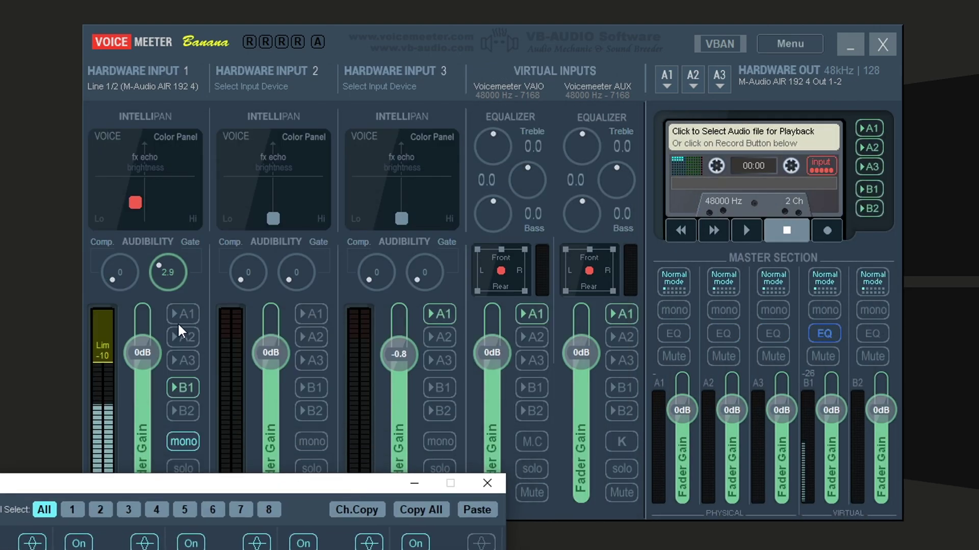
drag(259, 478, 548, 157)
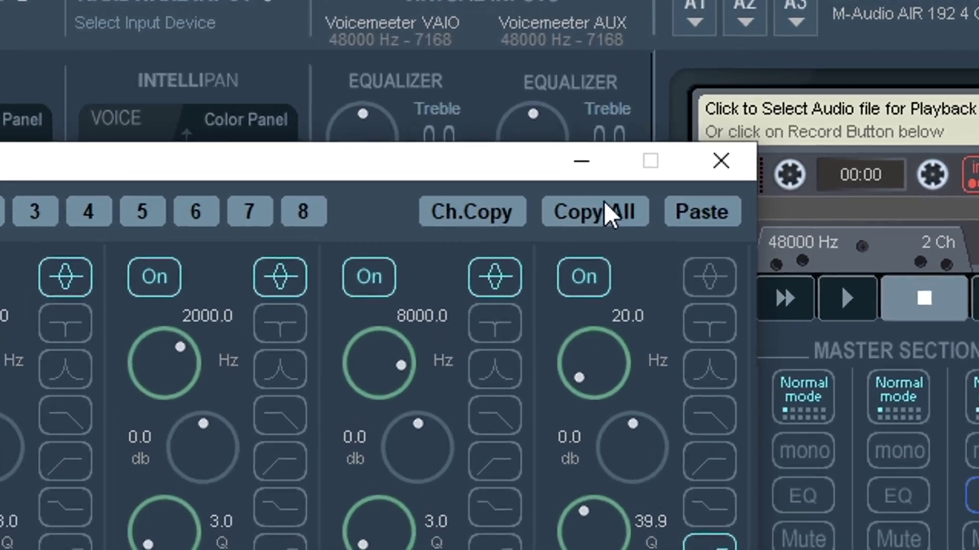
click(720, 161)
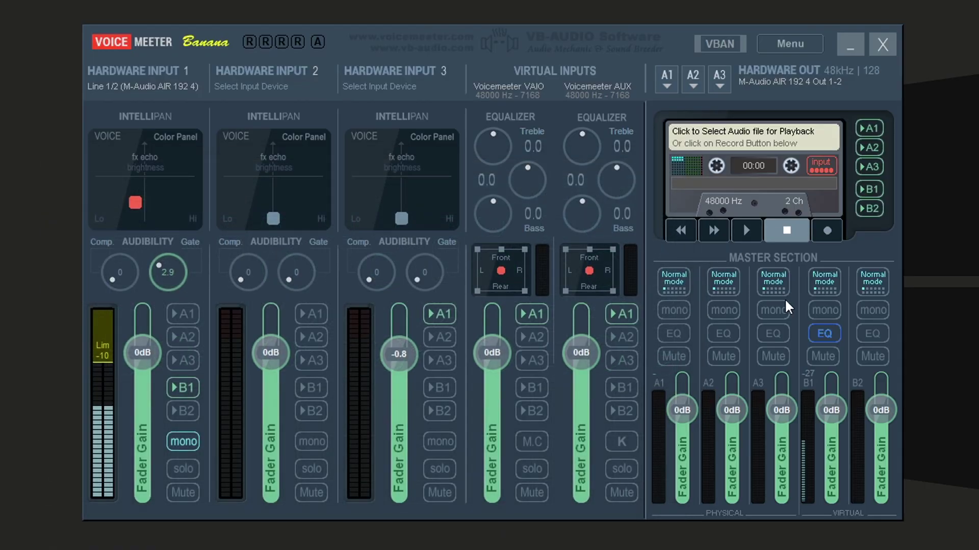
Compare the equalizer of virtual bus B1 with that of physical bus A1, closing each one after viewing.
right_click(825, 331)
drag(876, 189, 377, 123)
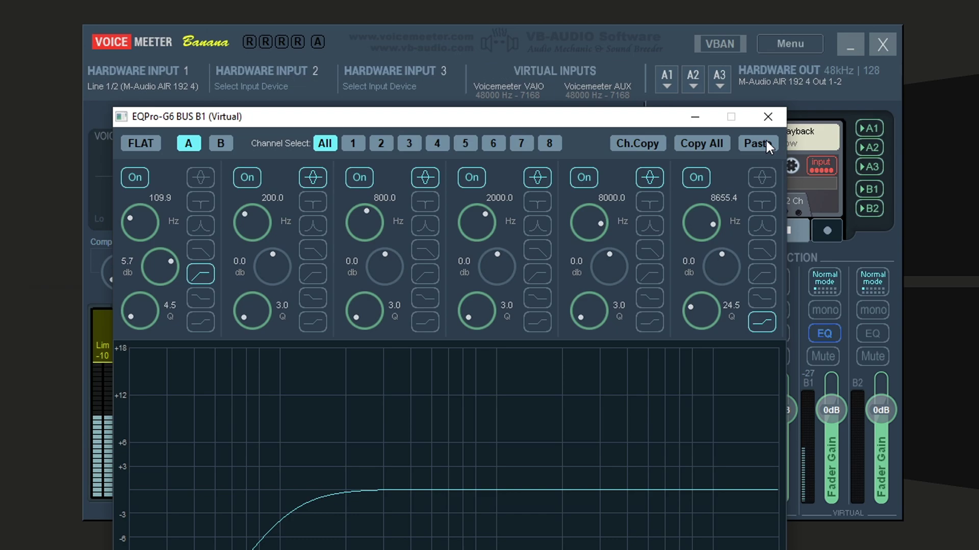
click(799, 169)
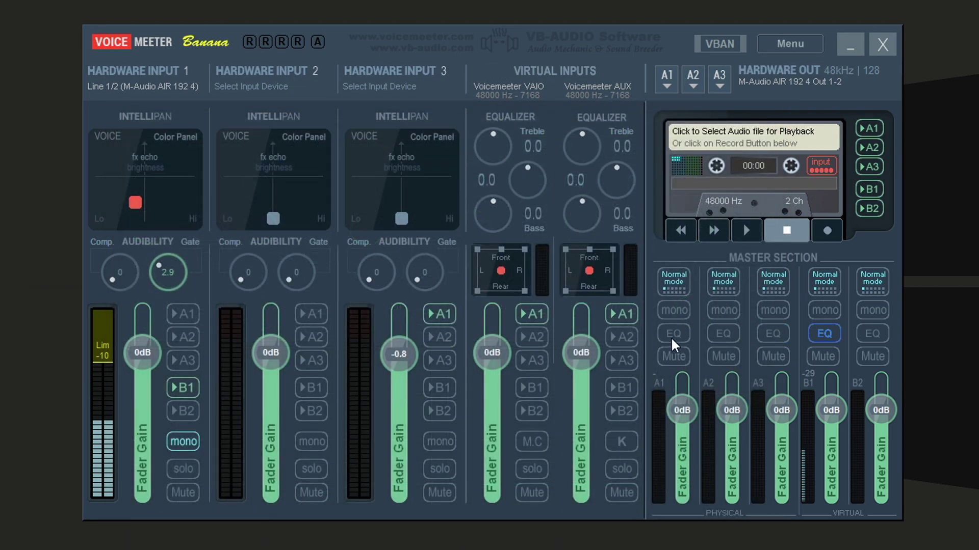
click(672, 334)
drag(816, 186, 455, 134)
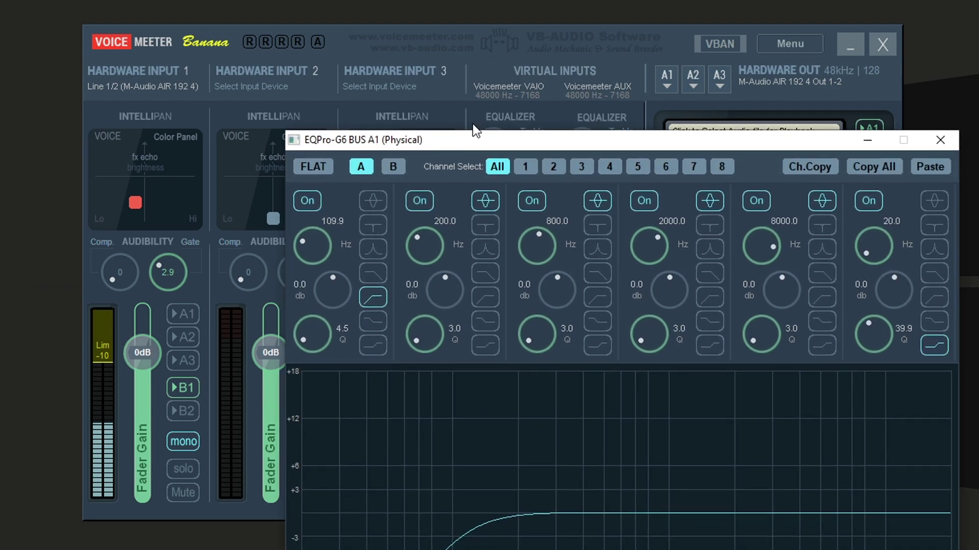
click(940, 142)
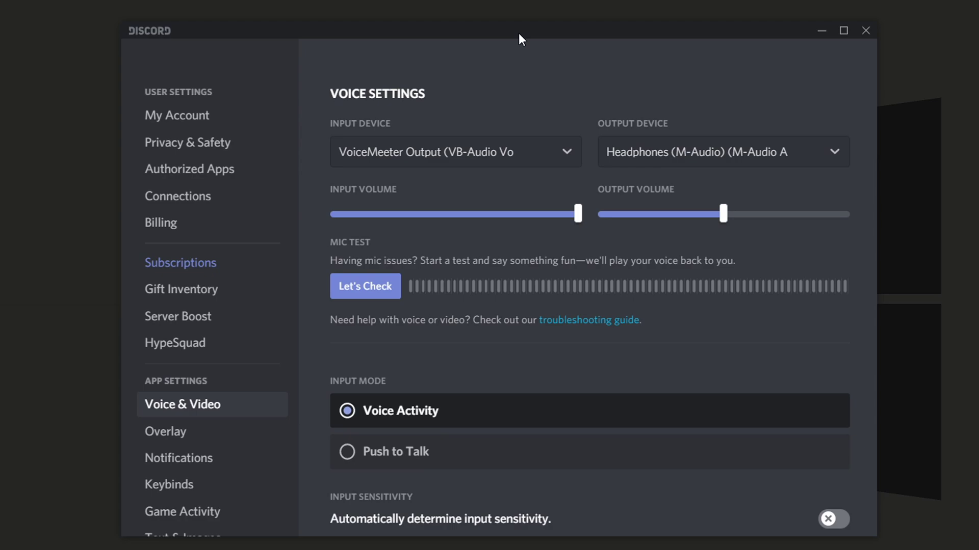
Examine the input device options in Discord's voice settings and check them against the Voicemeeter mixer, then return to Discord.
drag(518, 33, 482, 36)
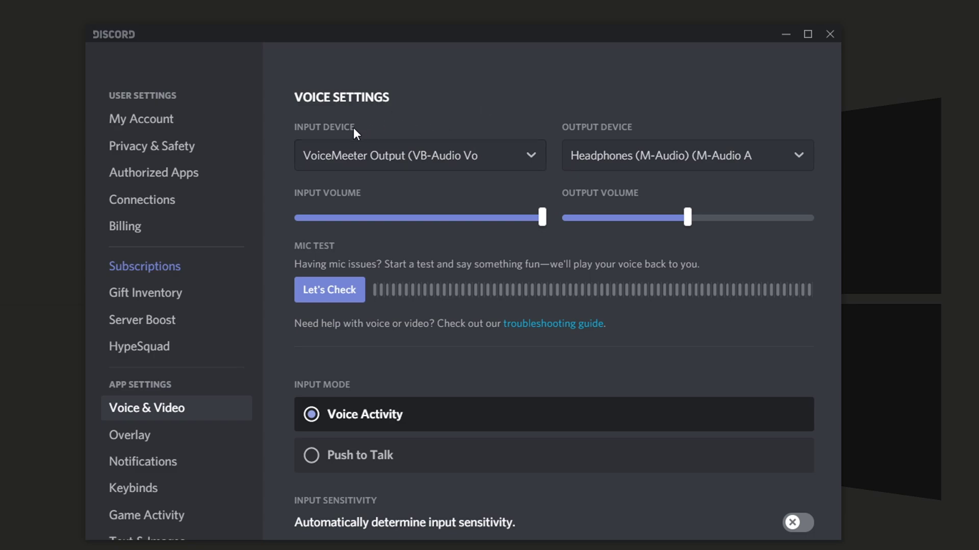
click(442, 155)
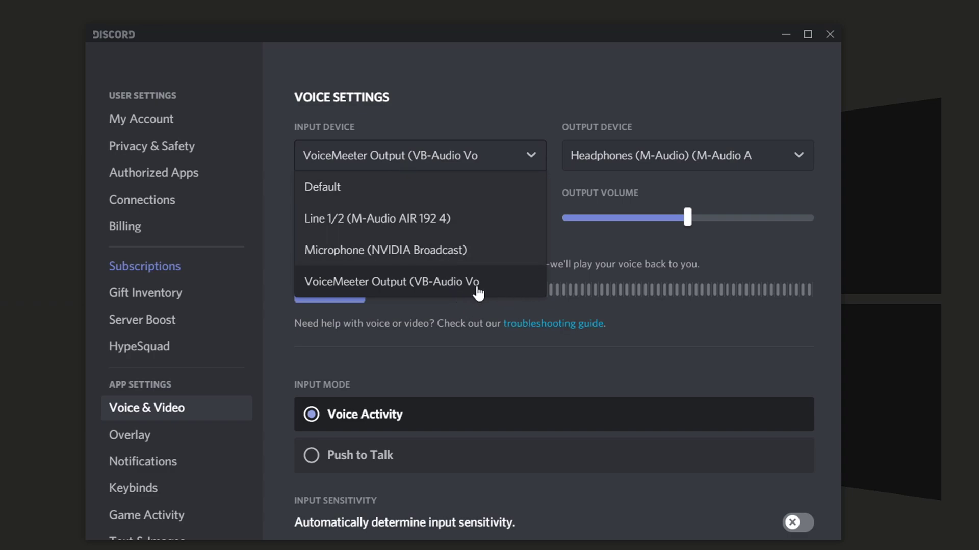
click(427, 102)
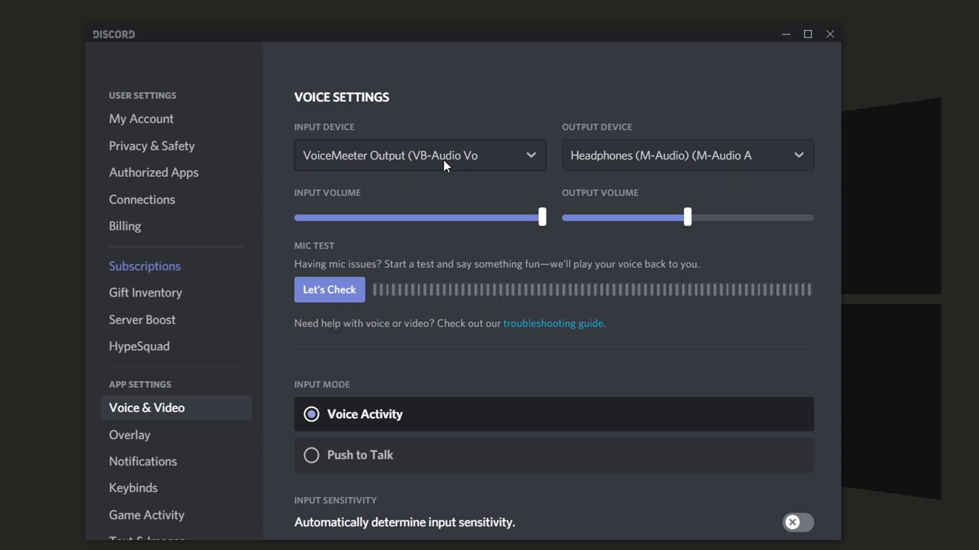
key(alt+Tab)
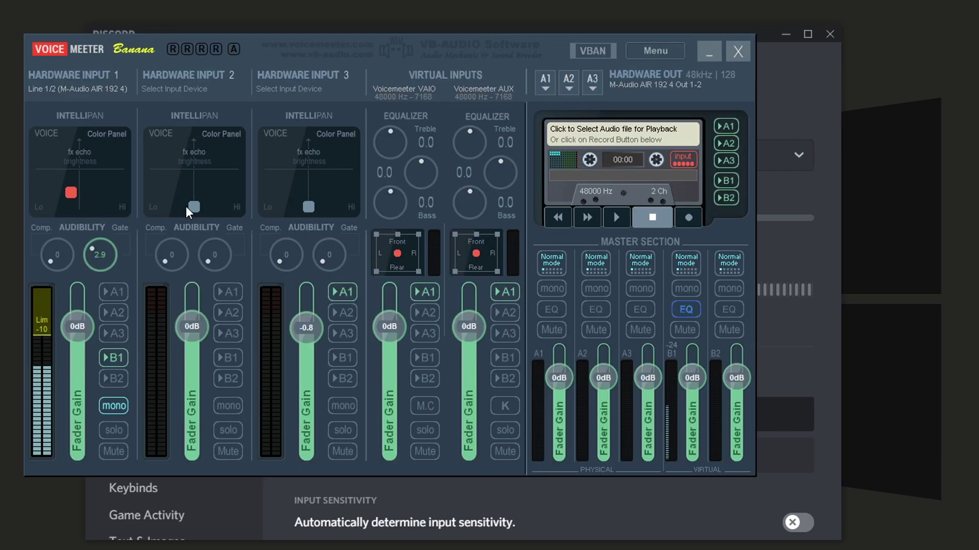
click(703, 53)
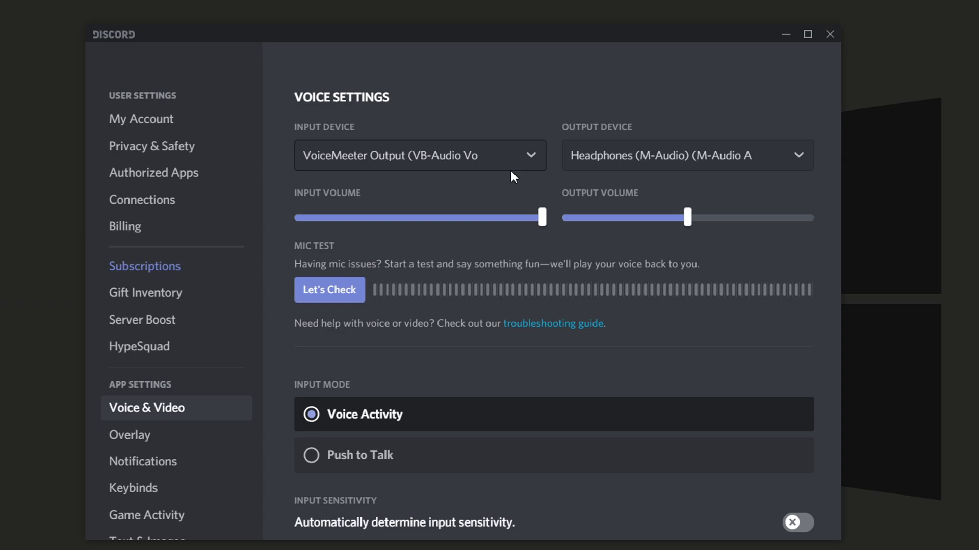
Look over the output device options and choose Headphones (M-Audio) as the voice output device.
click(628, 156)
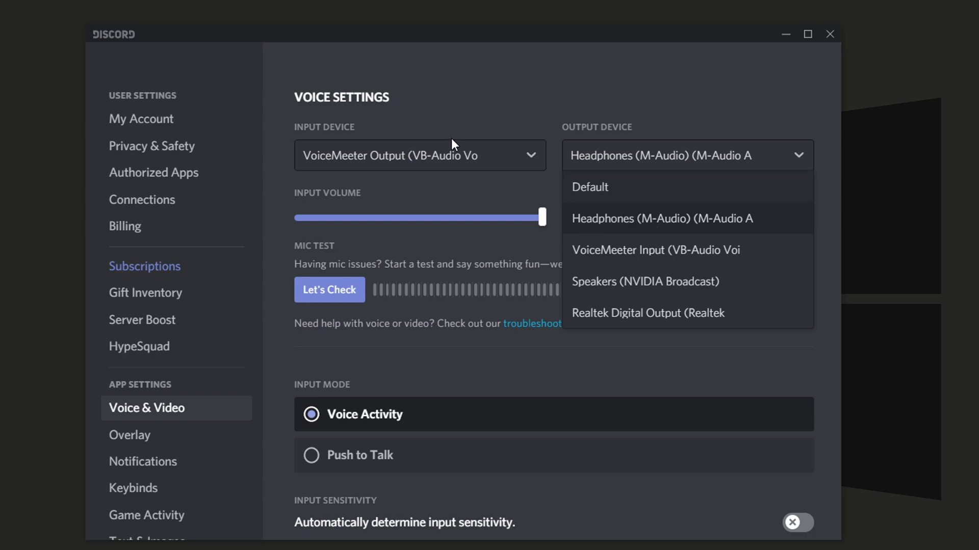
click(582, 114)
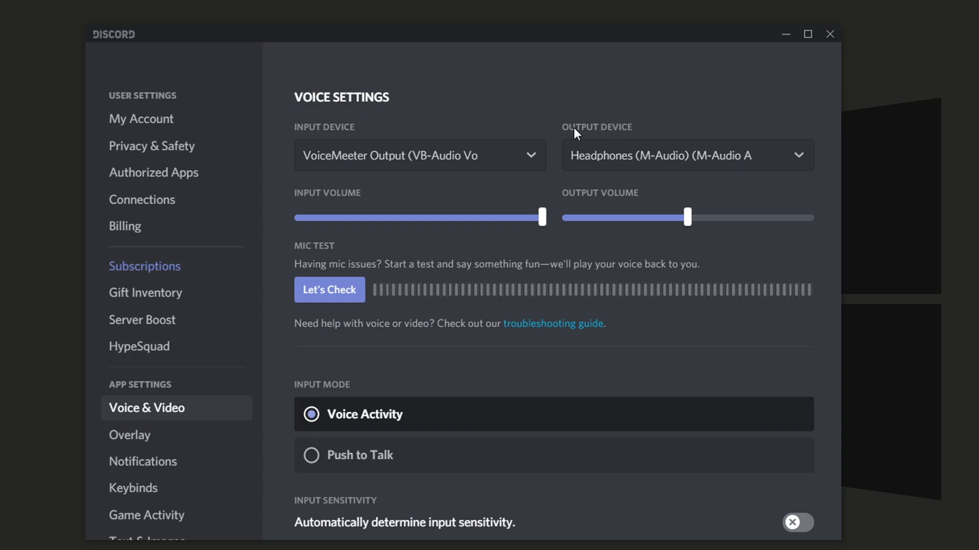
click(610, 157)
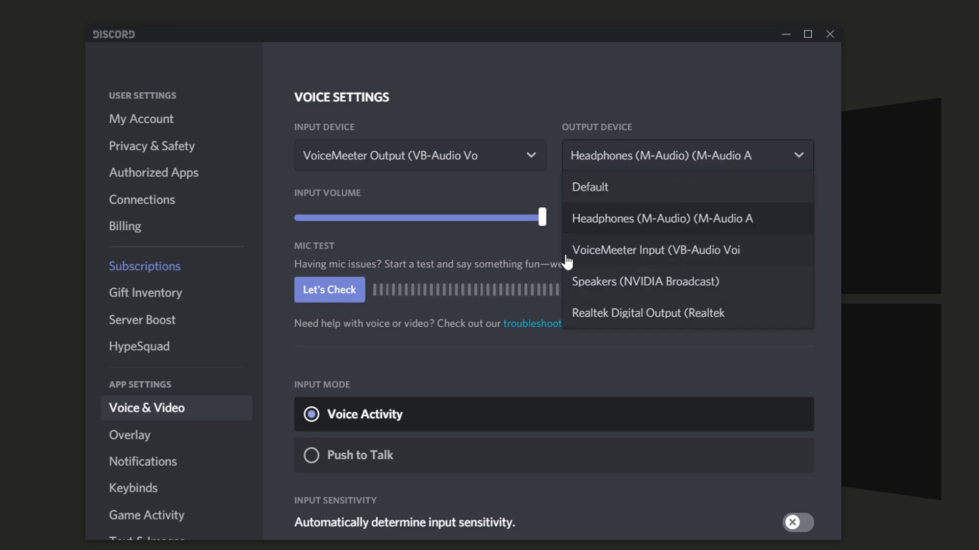
click(645, 218)
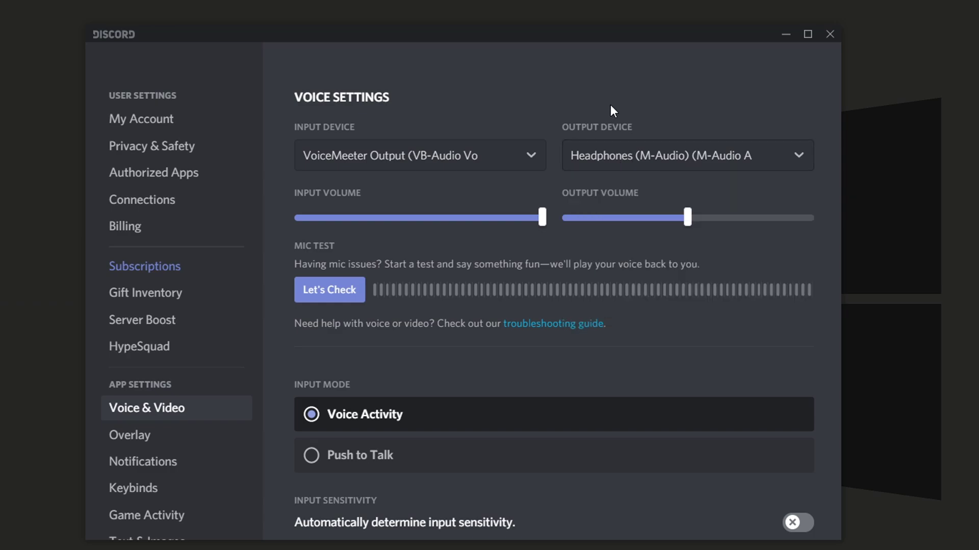
Review the voice input and output device lists once more without changing either selection.
click(334, 151)
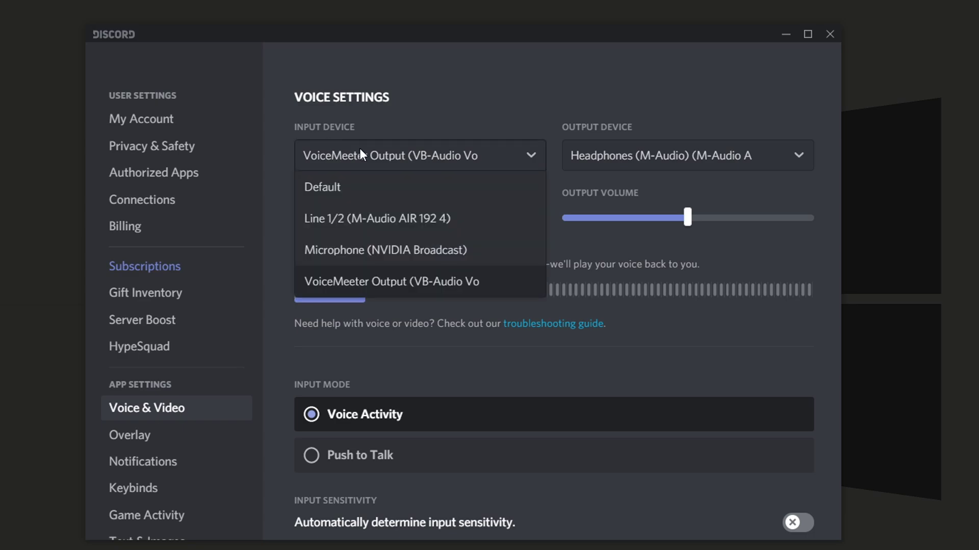
click(634, 108)
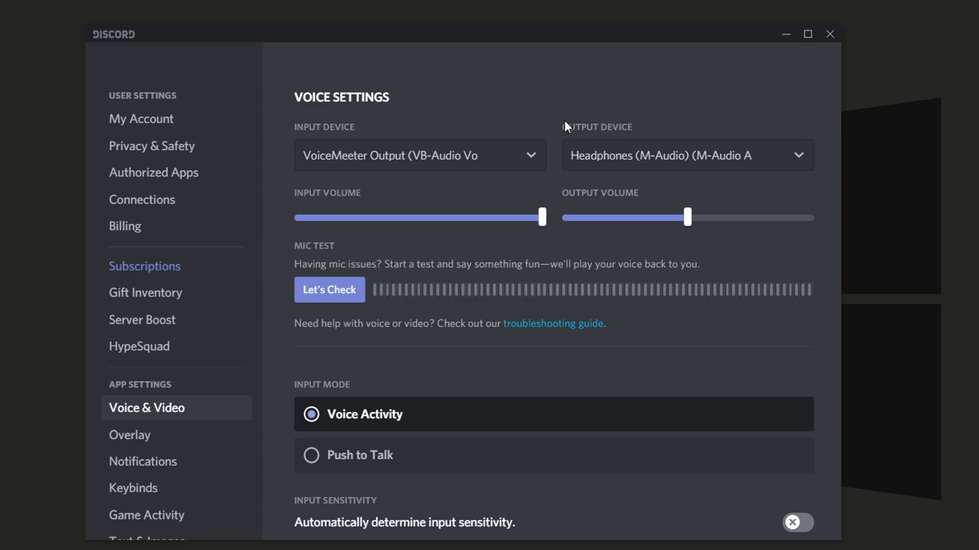
click(628, 154)
click(466, 76)
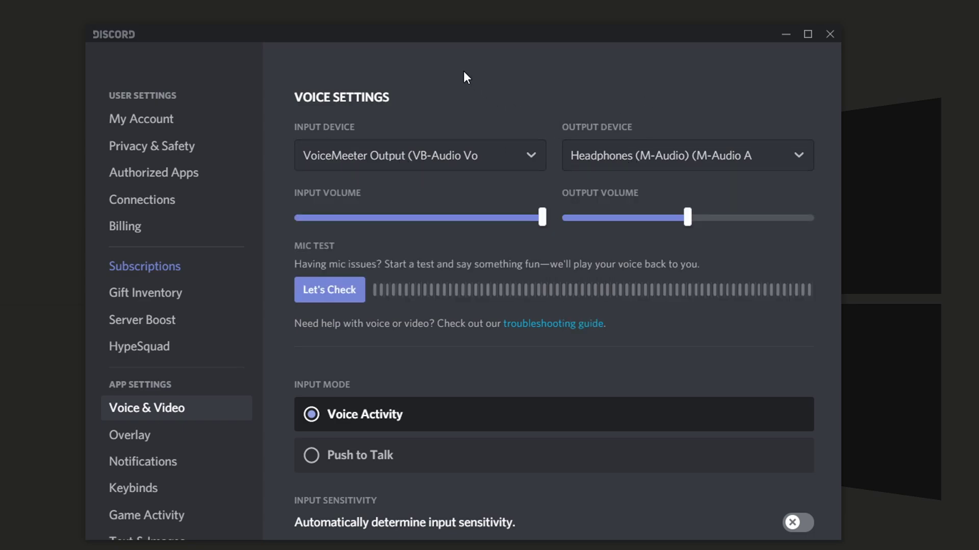